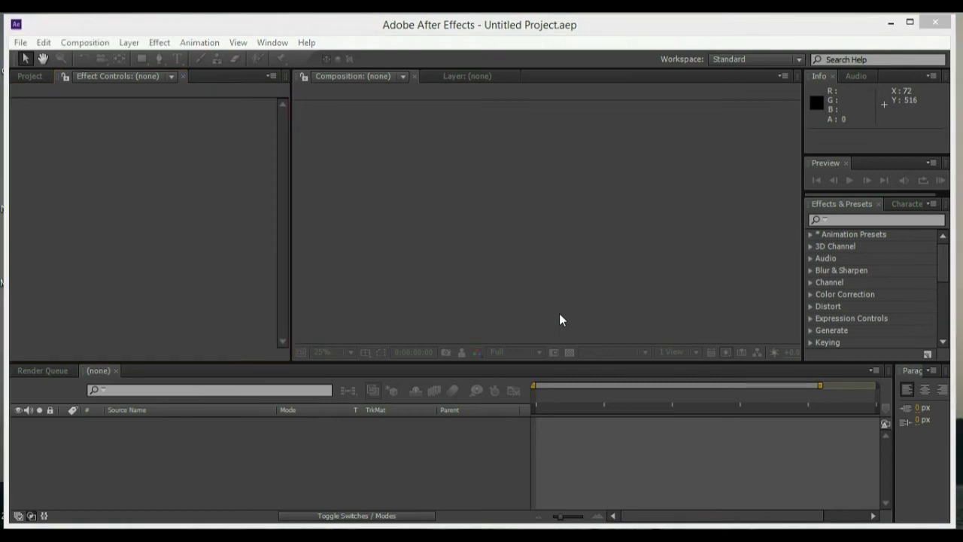
- Create a composition 'color' at 1920×1080, 30 fps, 10 seconds, with a dark magenta-red background
{"action": "left_click", "coordinate": [88, 44]}
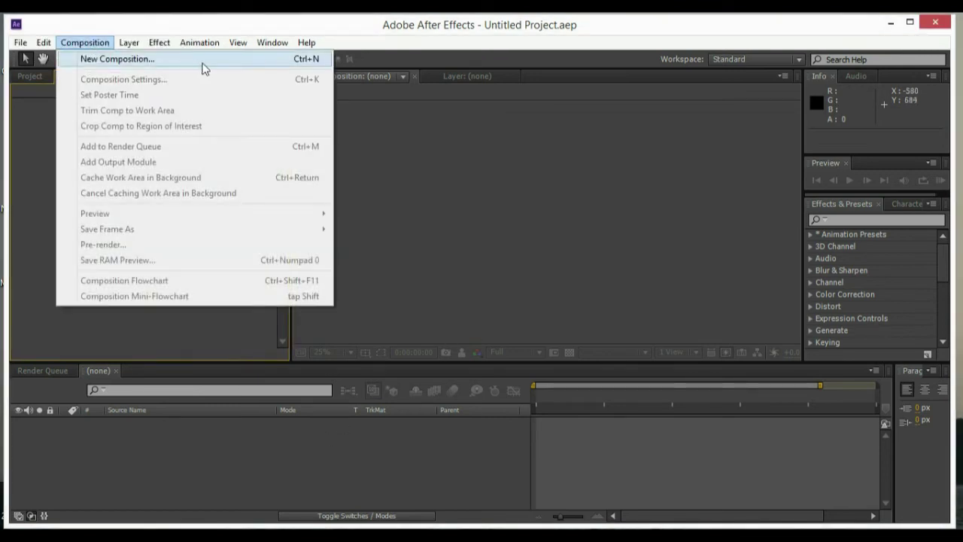
{"action": "left_click", "coordinate": [314, 60]}
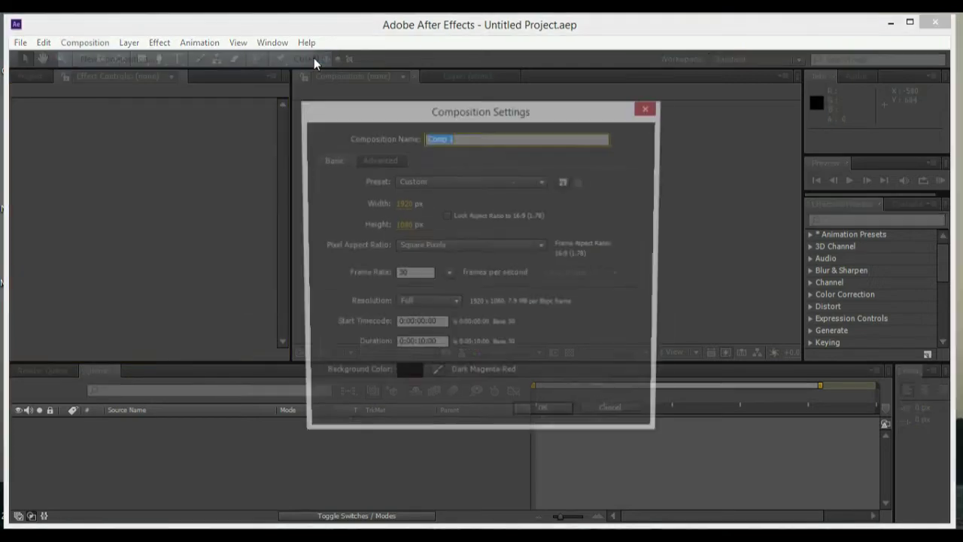
{"action": "type", "text": "color"}
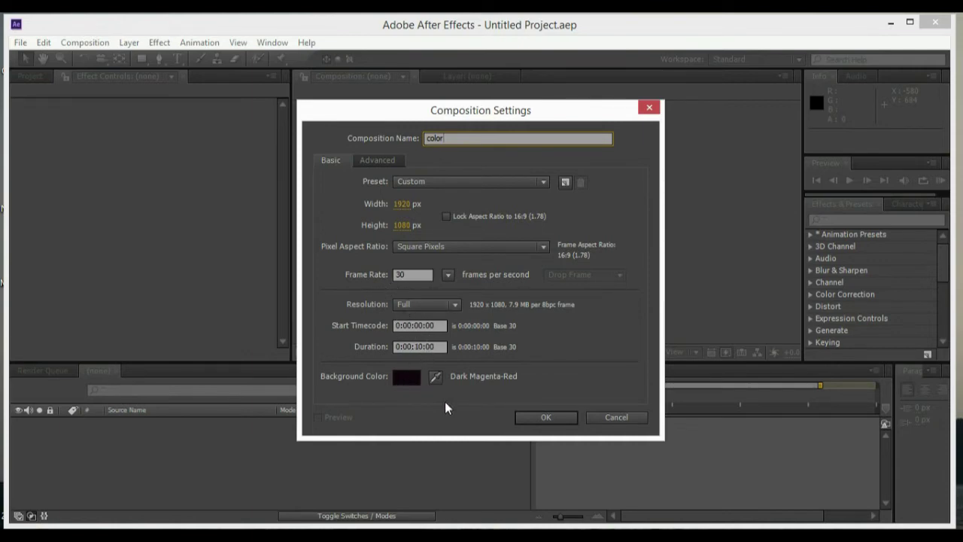
{"action": "left_click", "coordinate": [553, 420]}
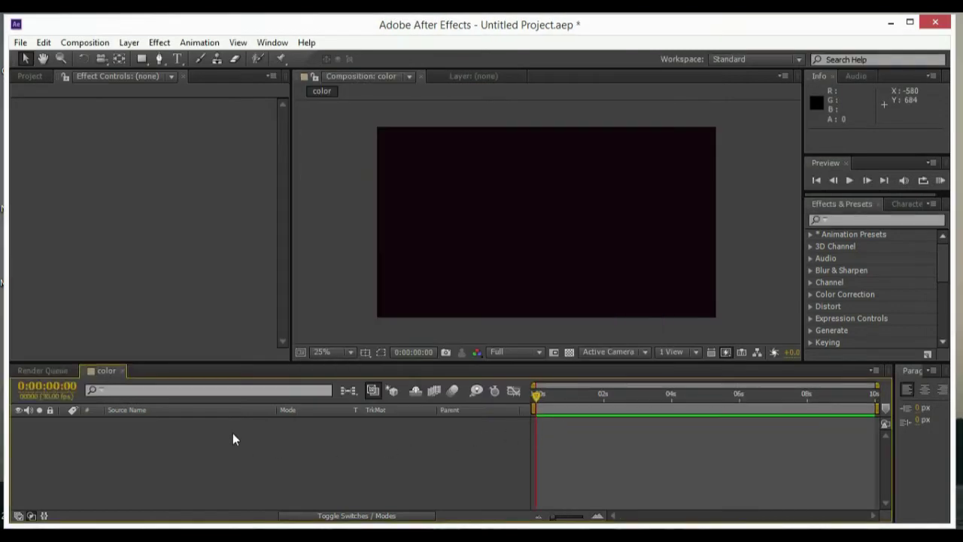
- Add a new text layer reading 'Color'
{"action": "right_click", "coordinate": [169, 438]}
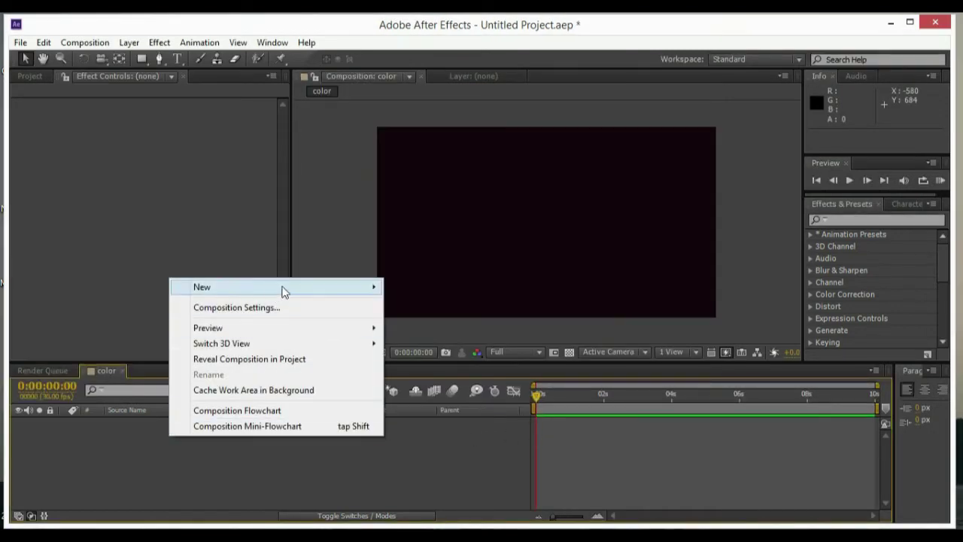
{"action": "mouse_move", "coordinate": [300, 287]}
{"action": "left_click", "coordinate": [419, 308]}
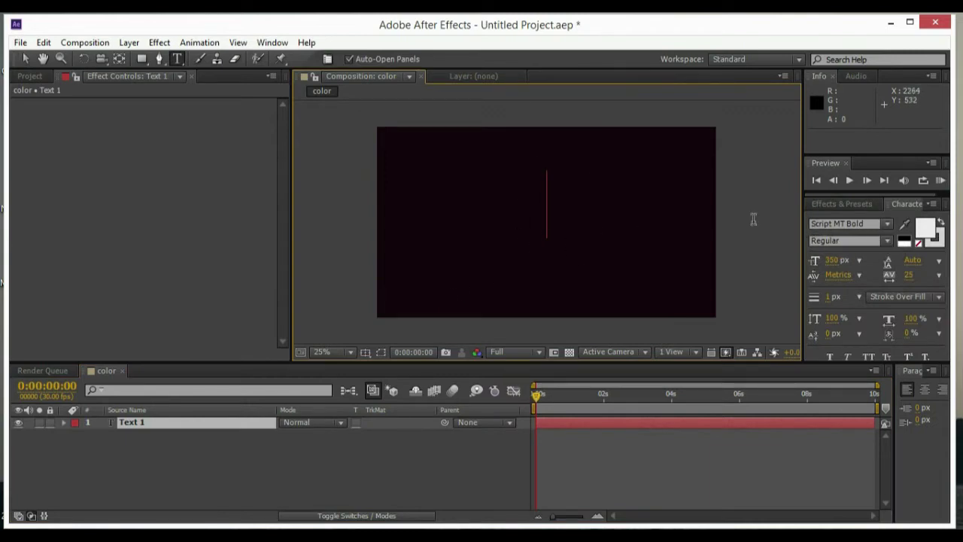
{"action": "type", "text": "C"}
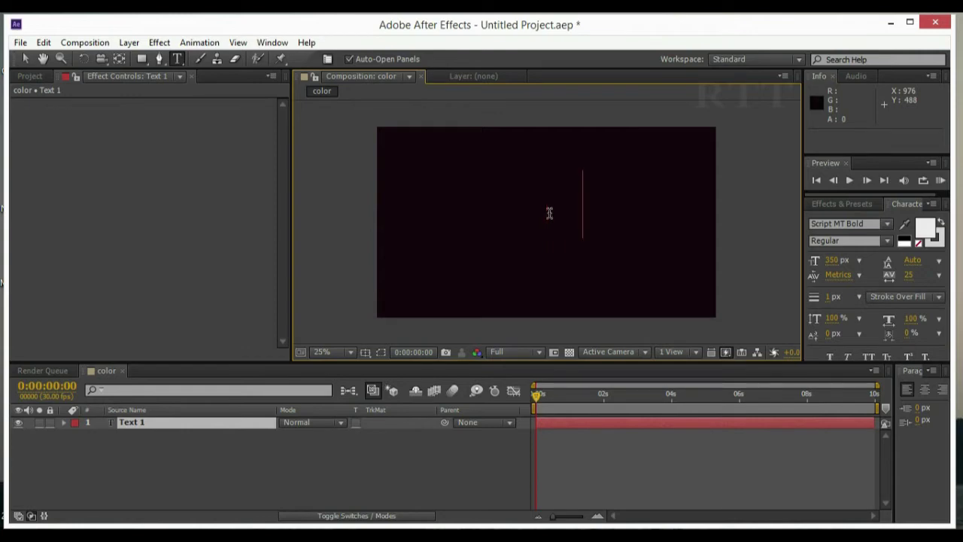
{"action": "type", "text": "olor"}
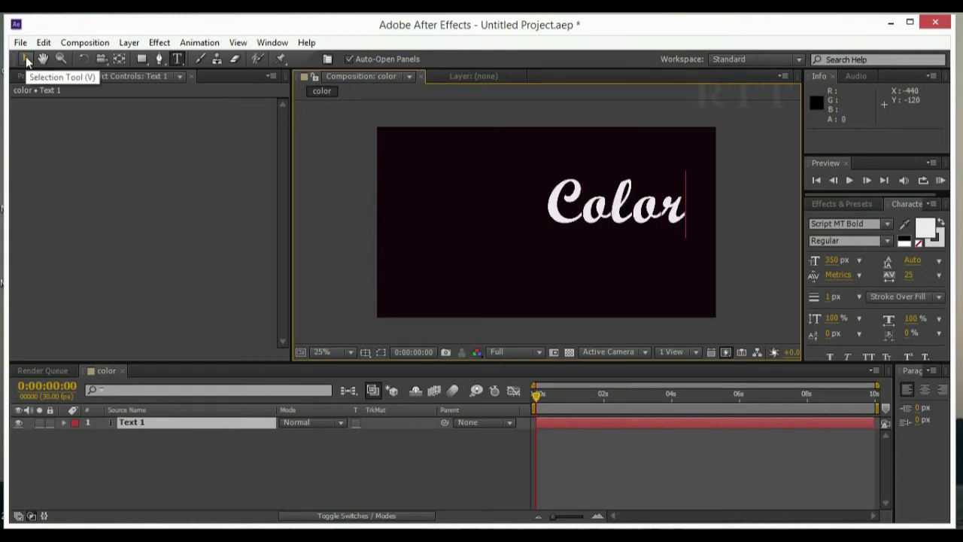
- Move the white Color lettering to the centre of the frame
{"action": "left_click", "coordinate": [25, 60]}
{"action": "left_click_drag", "start_coordinate": [612, 222], "coordinate": [547, 230]}
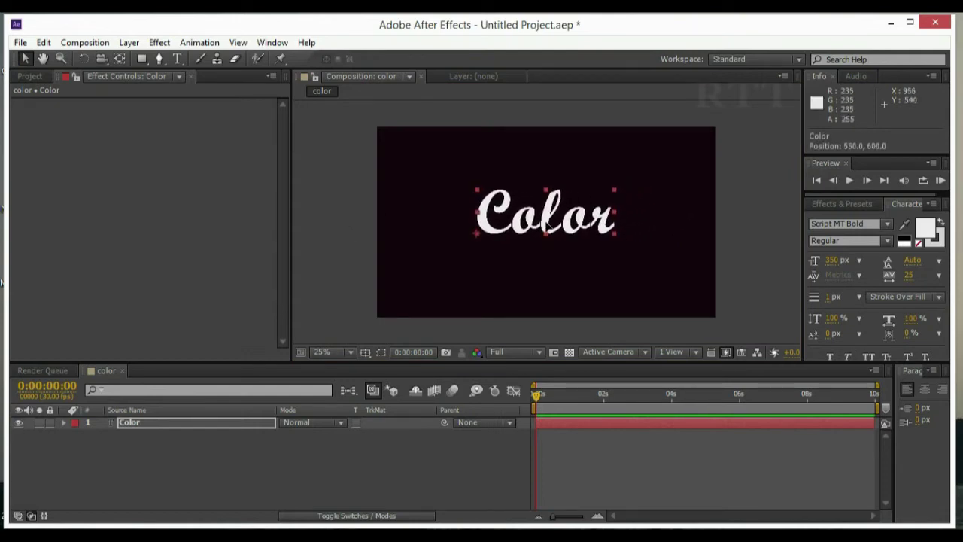
{"action": "left_click_drag", "start_coordinate": [548, 226], "coordinate": [548, 232]}
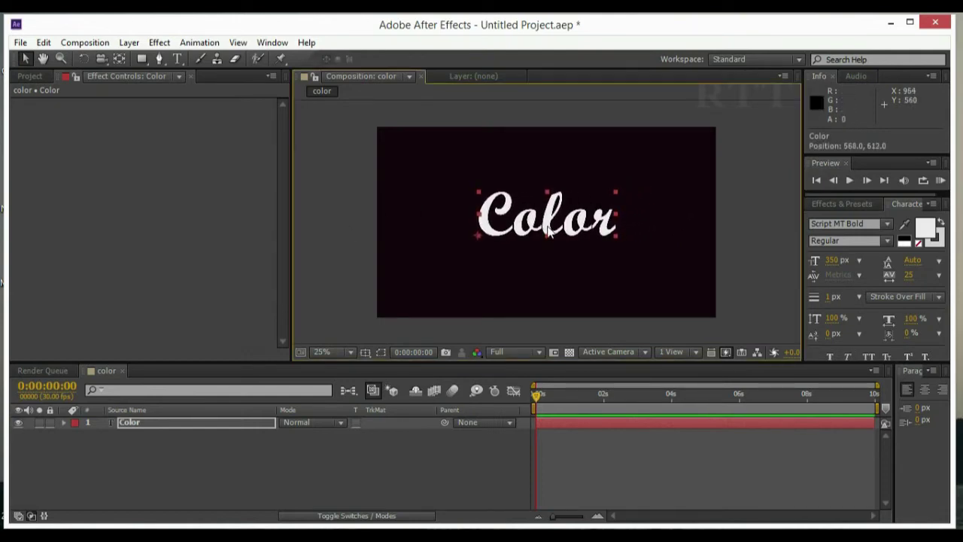
- Add a 1920×1080 light gray (D3D3D3) solid, 'Light Gray Solid 1', above the Color text
{"action": "right_click", "coordinate": [188, 455]}
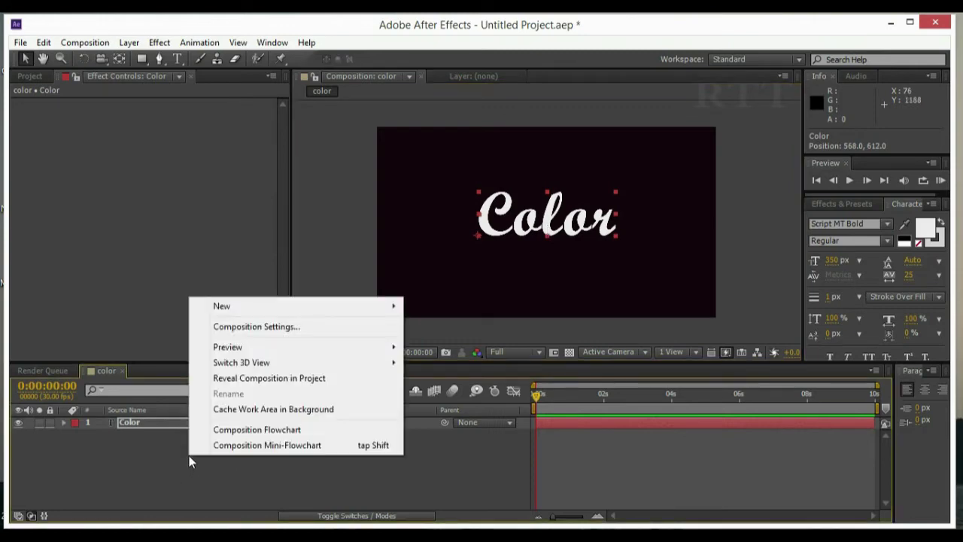
{"action": "mouse_move", "coordinate": [248, 308]}
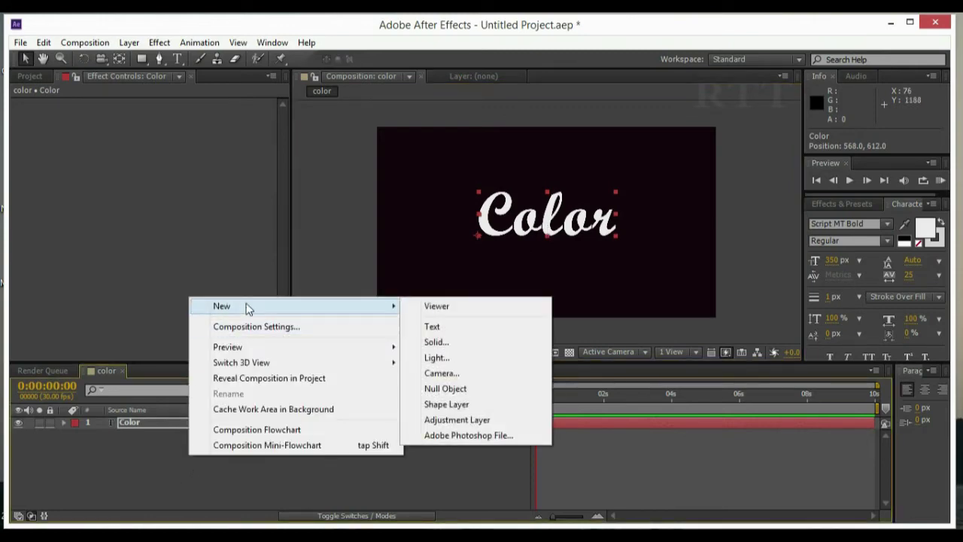
{"action": "left_click", "coordinate": [440, 345]}
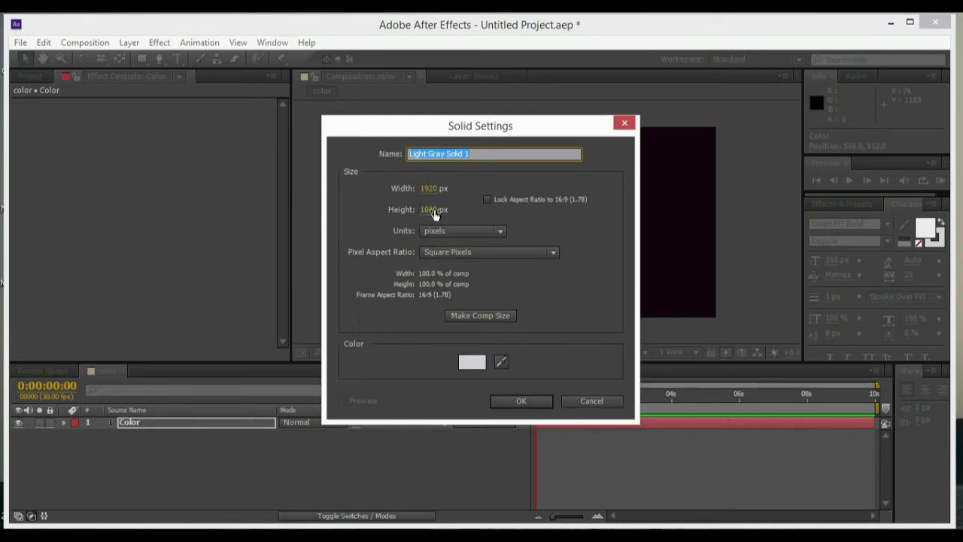
{"action": "left_click", "coordinate": [472, 362]}
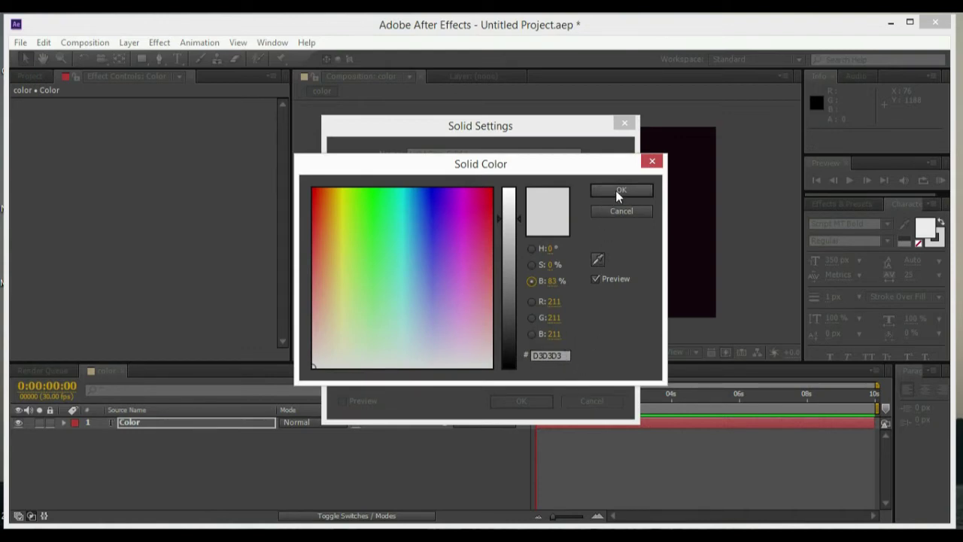
{"action": "left_click", "coordinate": [616, 190]}
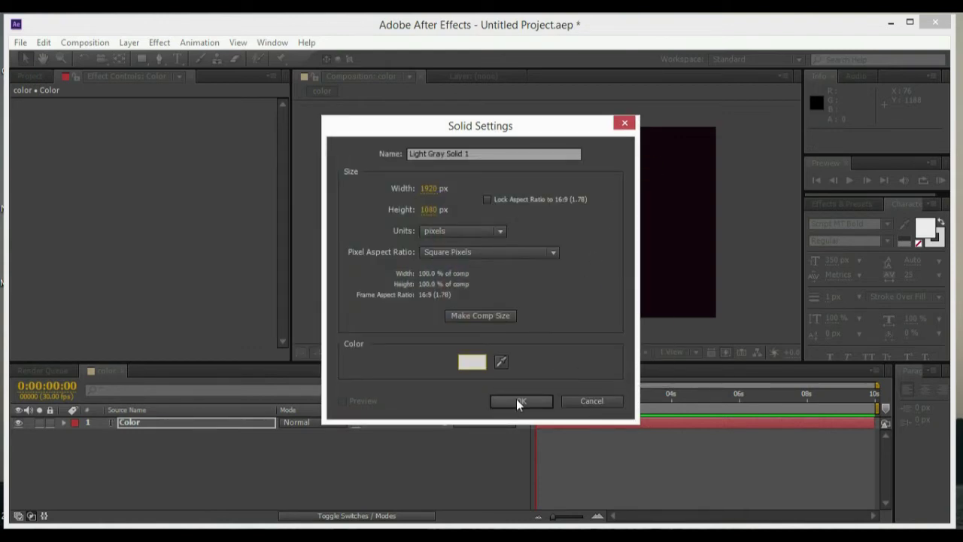
{"action": "left_click", "coordinate": [516, 401]}
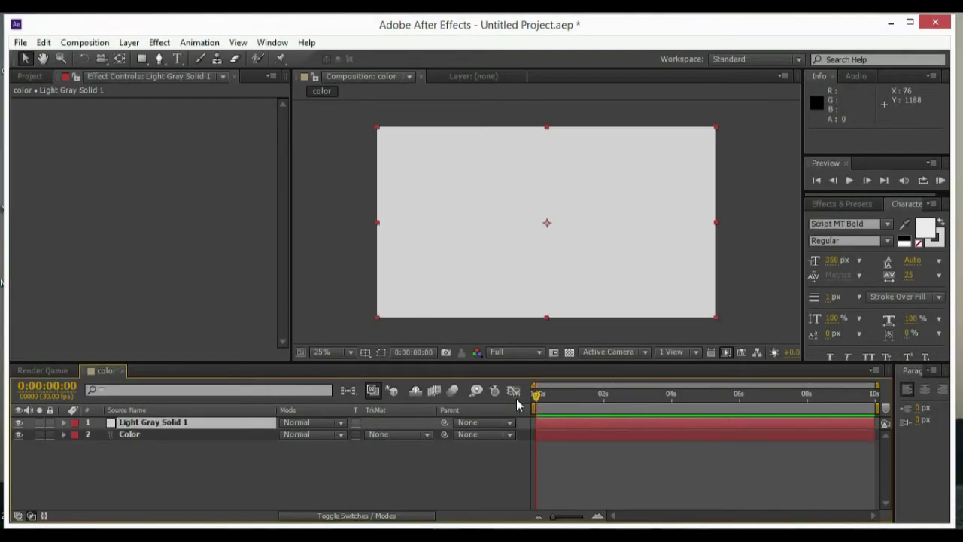
{"action": "right_click", "coordinate": [175, 426]}
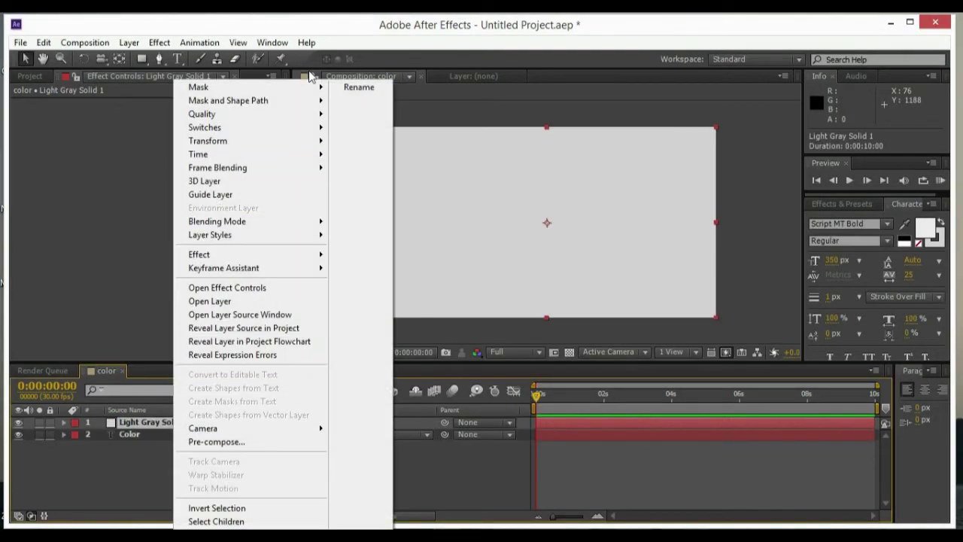
- Rename the gray solid 'Background' and move it beneath the Color text layer
{"action": "left_click", "coordinate": [365, 89]}
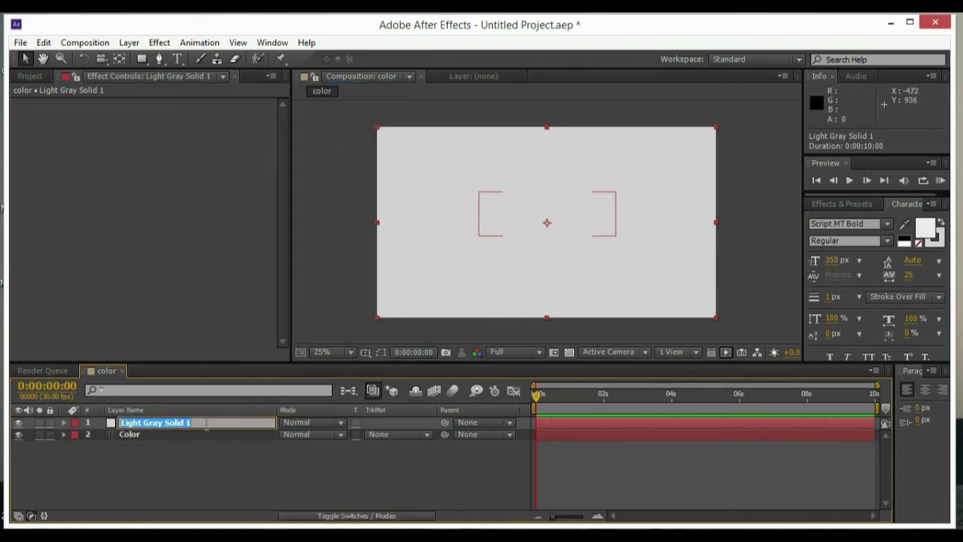
{"action": "type", "text": "Backgrou"}
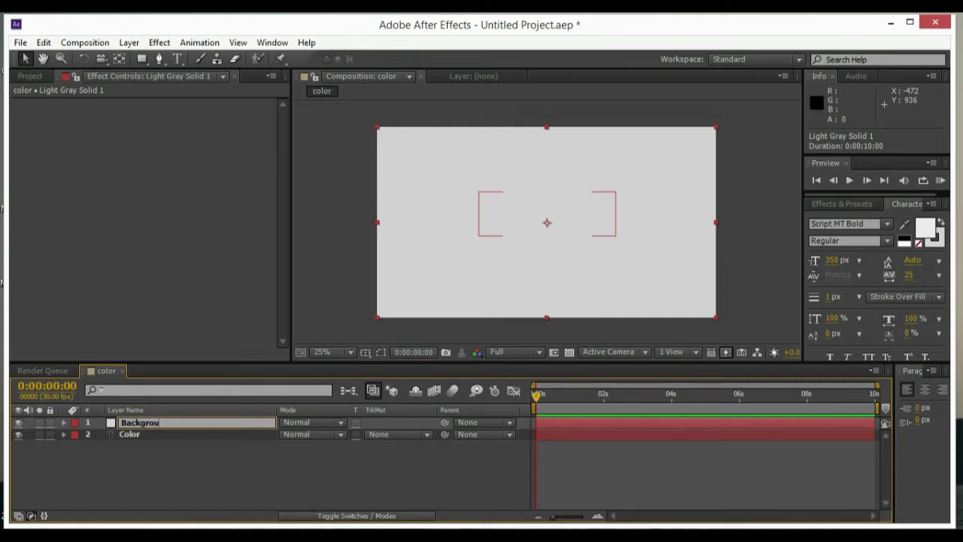
{"action": "type", "text": "nd"}
{"action": "left_click", "coordinate": [199, 436]}
{"action": "left_click", "coordinate": [224, 427]}
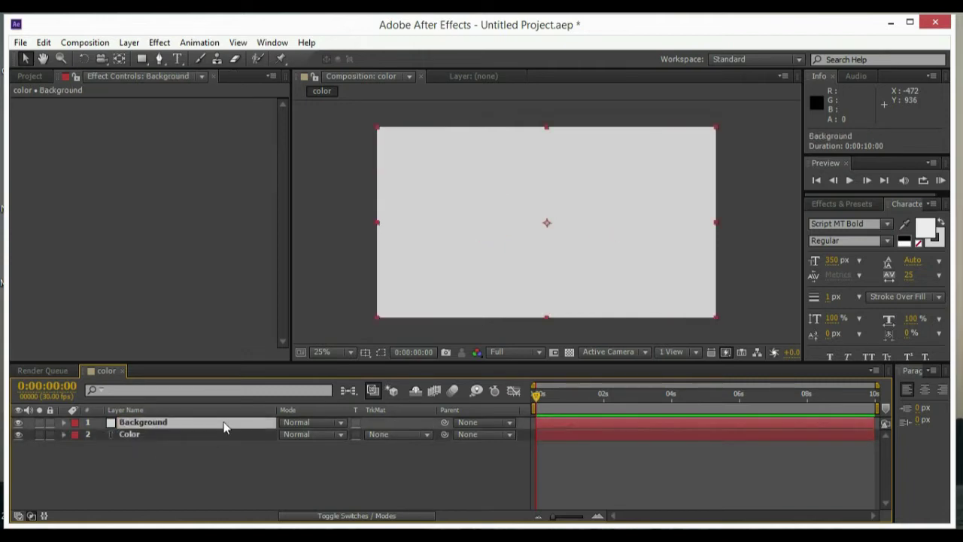
{"action": "left_click_drag", "start_coordinate": [224, 427], "coordinate": [234, 442]}
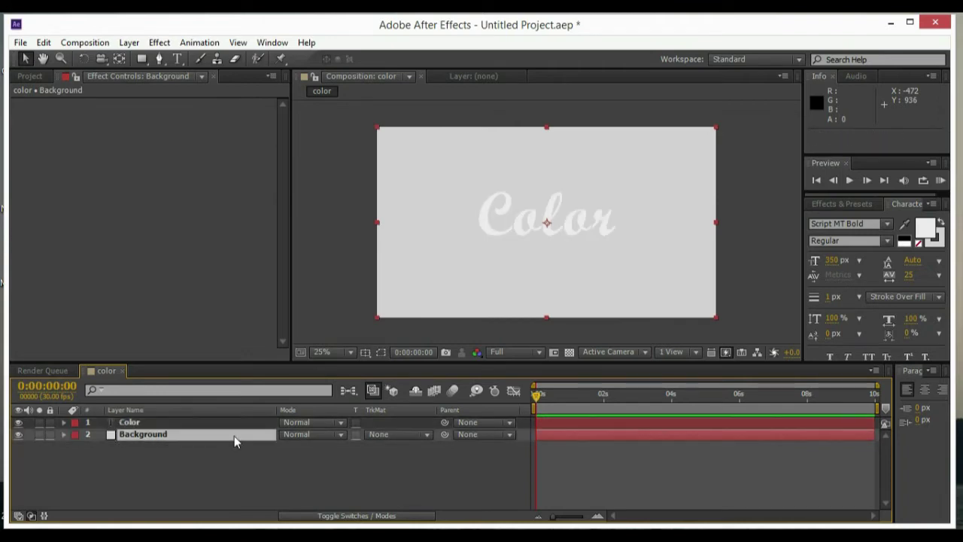
{"action": "left_click", "coordinate": [182, 427]}
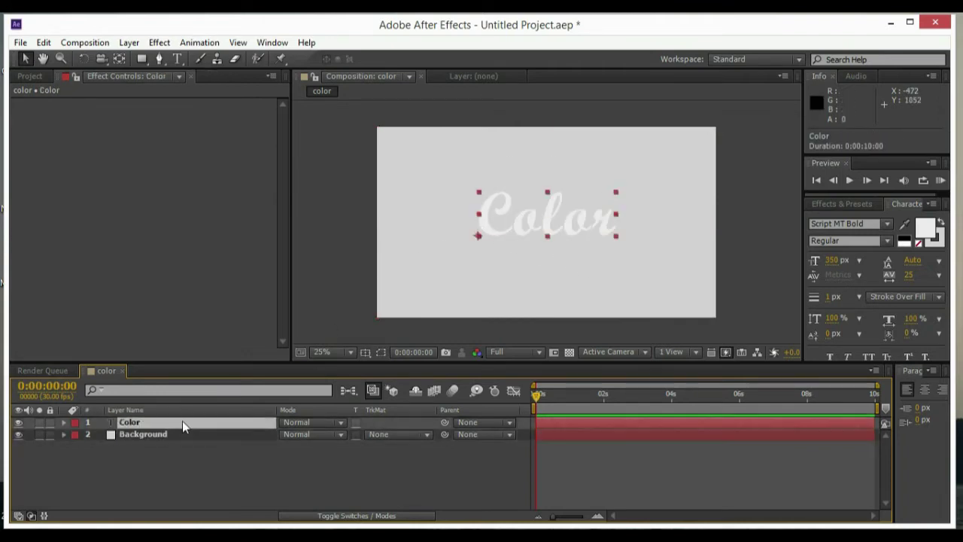
- Auto-trace the Color layer using the default Alpha channel settings
{"action": "left_click", "coordinate": [127, 45]}
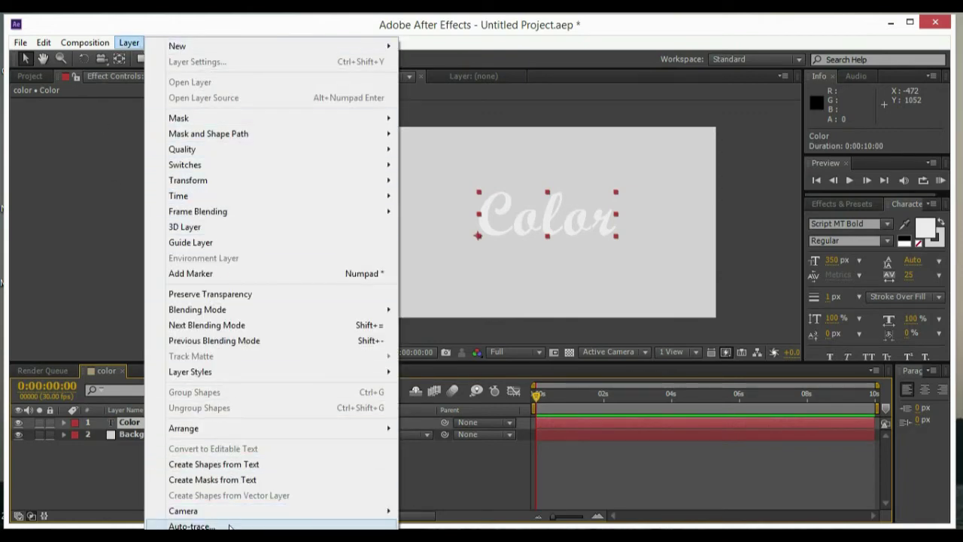
{"action": "left_click", "coordinate": [191, 526]}
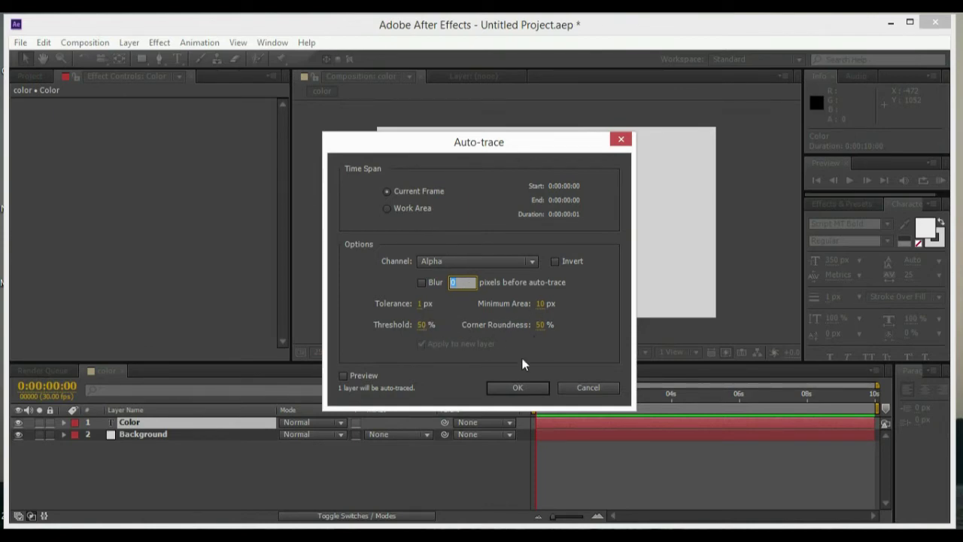
{"action": "left_click", "coordinate": [516, 388]}
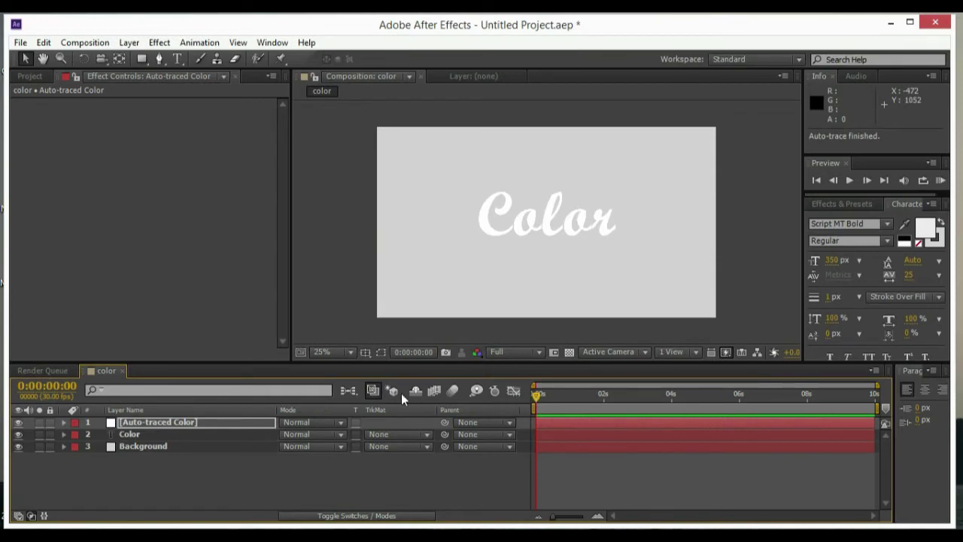
- Inspect the traced mask outlines at 50% zoom, then return to 25%
{"action": "left_click", "coordinate": [381, 352]}
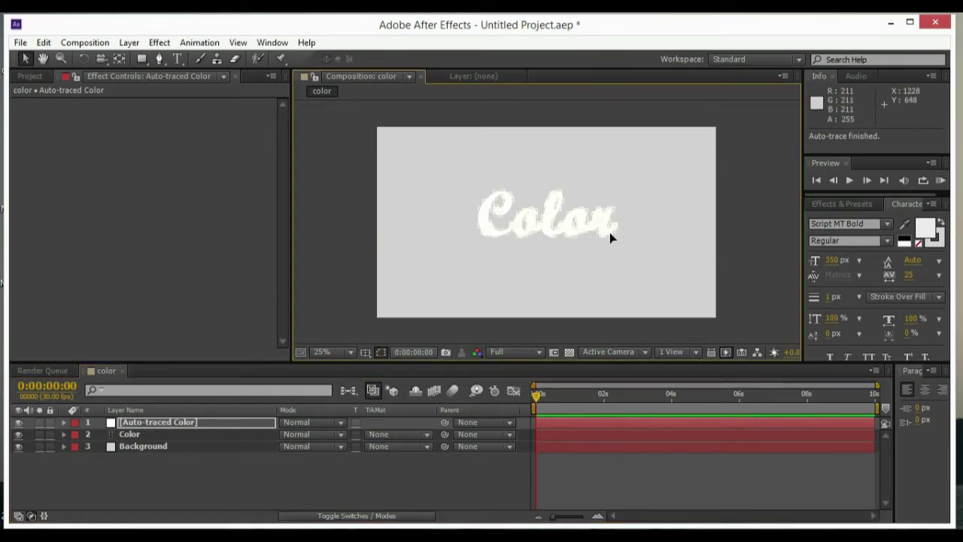
{"action": "left_click", "coordinate": [349, 351]}
{"action": "left_click", "coordinate": [349, 233]}
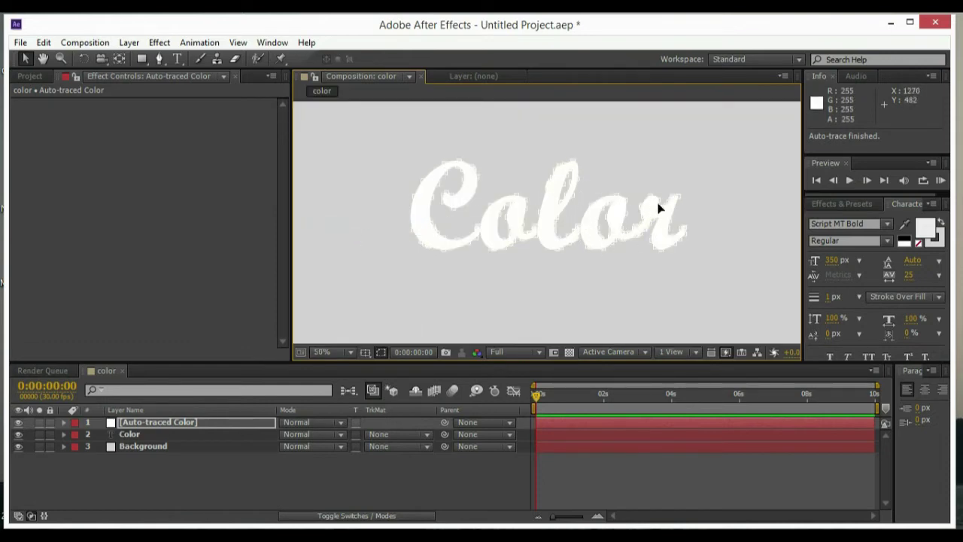
{"action": "left_click", "coordinate": [348, 353]}
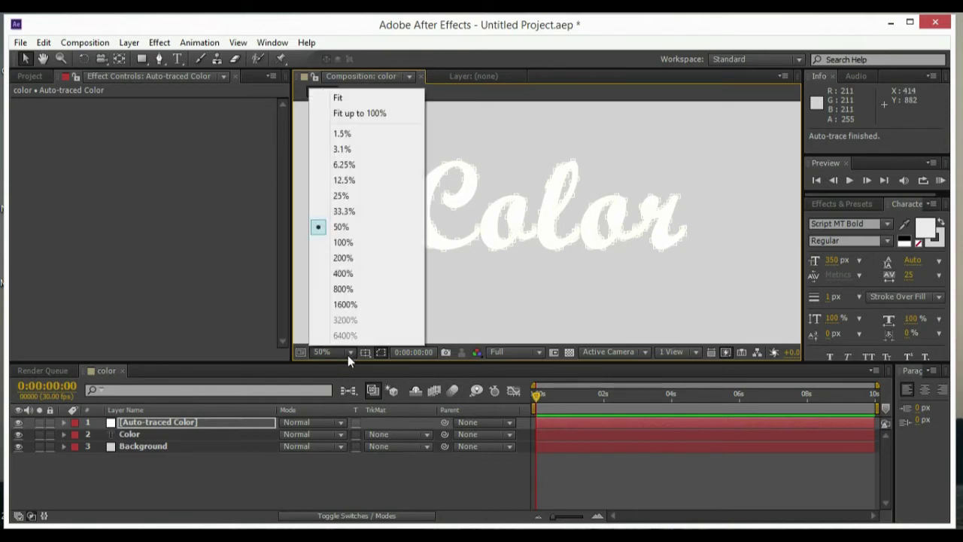
{"action": "left_click", "coordinate": [367, 197]}
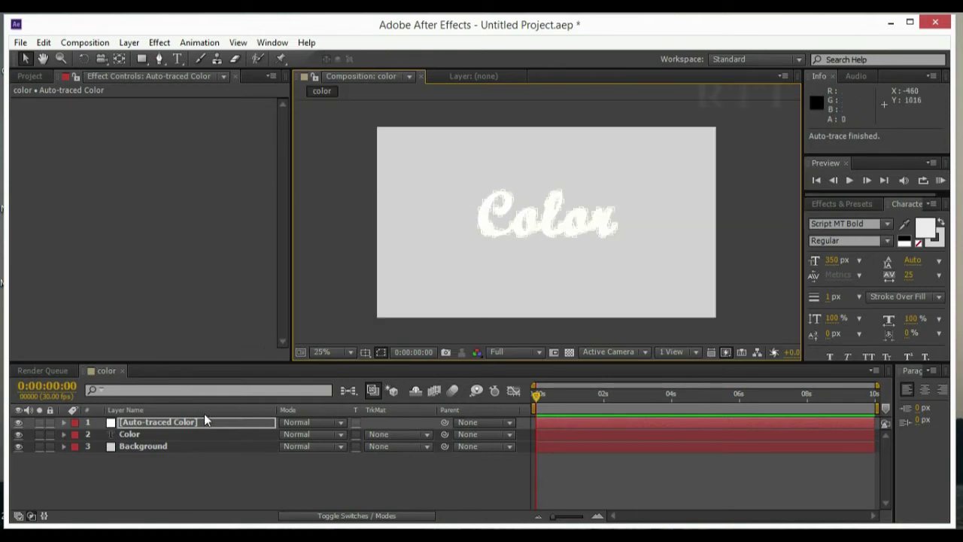
{"action": "left_click", "coordinate": [169, 426]}
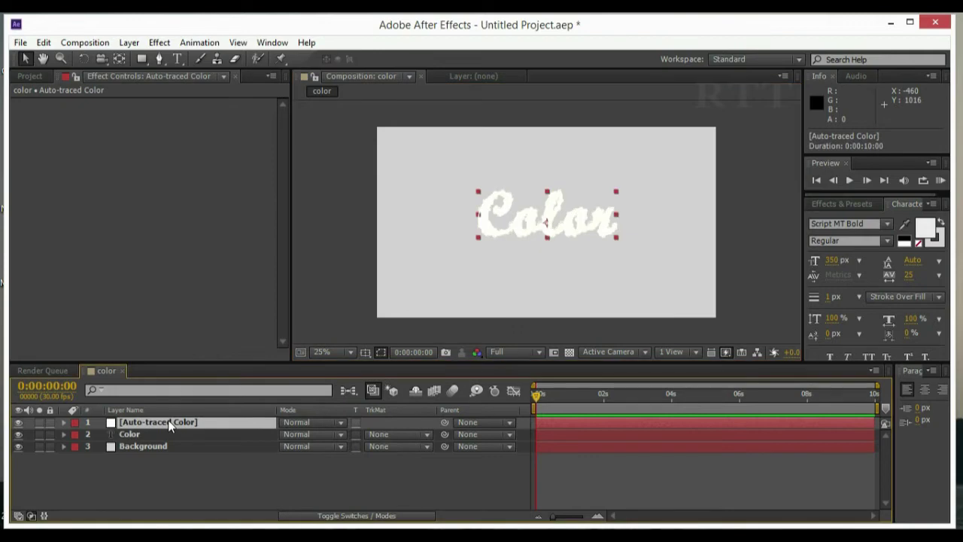
- Apply the Stroke effect to the Auto-traced Color layer, stroking all masks
{"action": "left_click", "coordinate": [833, 203]}
{"action": "left_click", "coordinate": [857, 219]}
{"action": "type", "text": "stroke"}
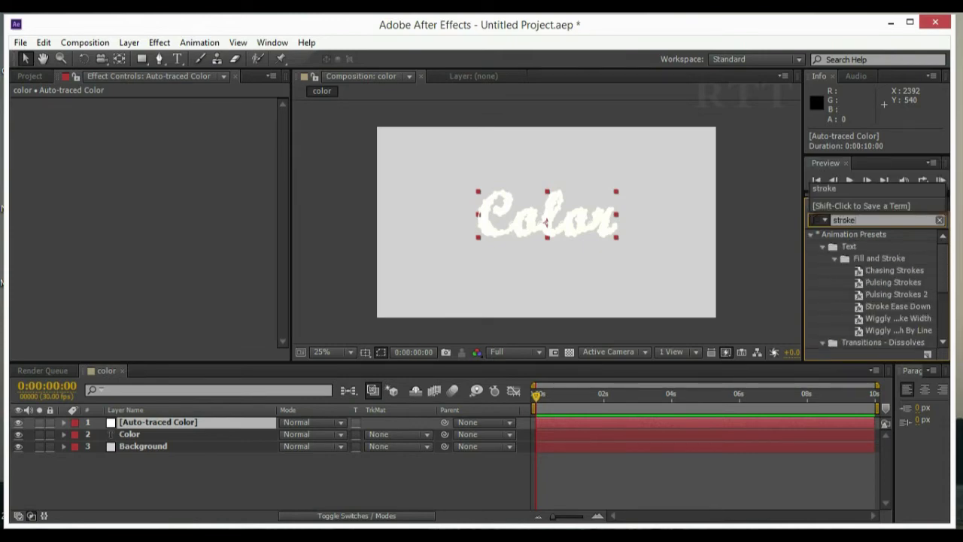
{"action": "scroll", "coordinate": [865, 305], "scroll_direction": "down", "scroll_amount": 3}
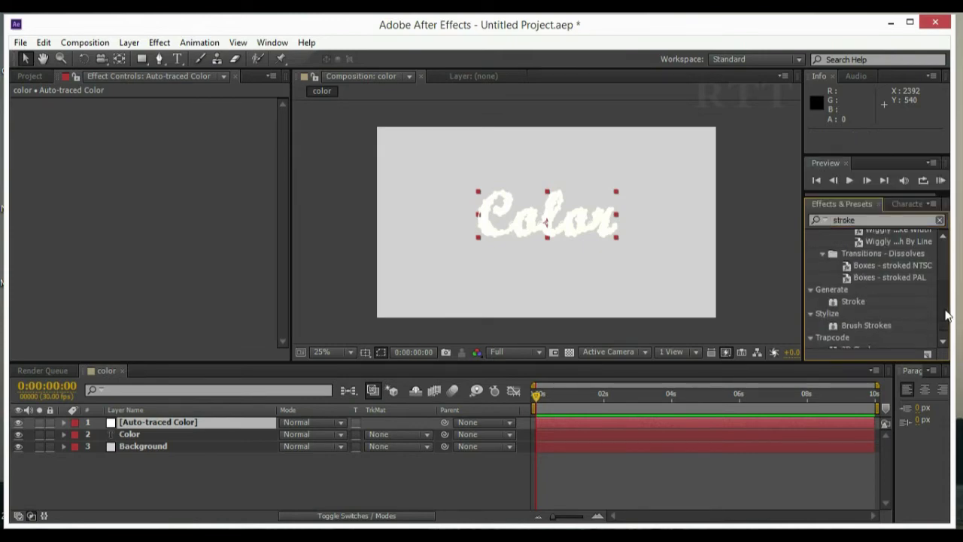
{"action": "left_click", "coordinate": [856, 303]}
{"action": "left_click_drag", "start_coordinate": [855, 303], "coordinate": [247, 423]}
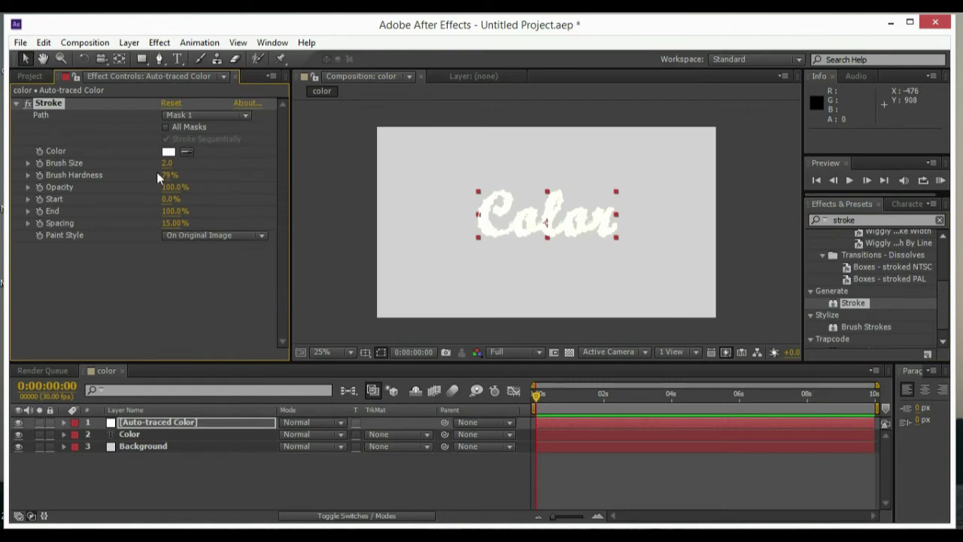
{"action": "left_click", "coordinate": [165, 127]}
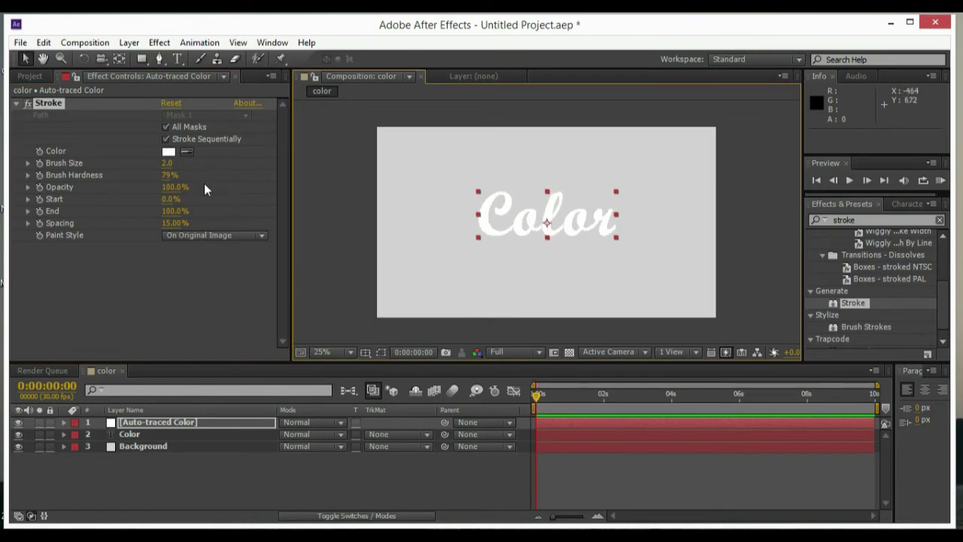
- Give the stroke a magenta colour, brush size 31.7 and 100% hardness
{"action": "left_click_drag", "start_coordinate": [167, 164], "coordinate": [208, 165]}
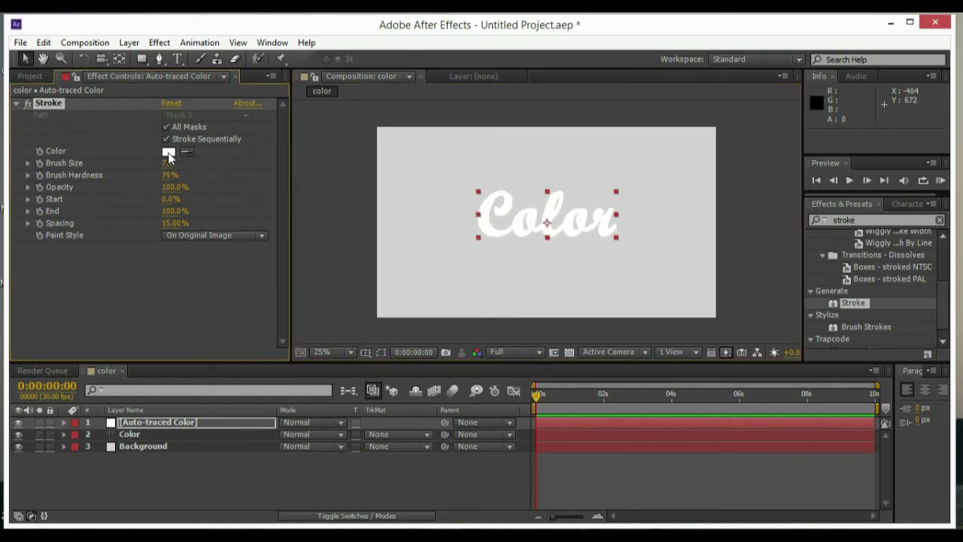
{"action": "left_click", "coordinate": [169, 152]}
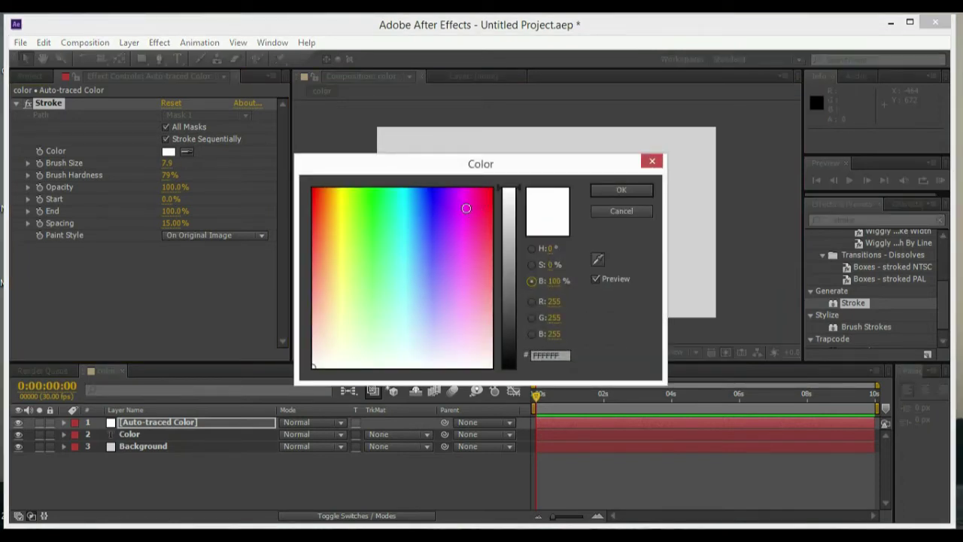
{"action": "left_click", "coordinate": [466, 208]}
{"action": "left_click", "coordinate": [619, 190]}
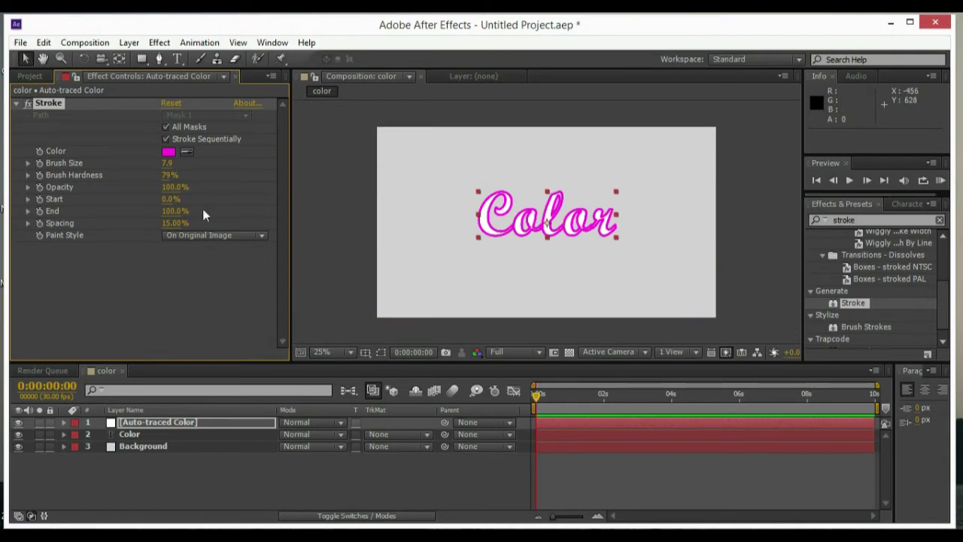
{"action": "mouse_move", "coordinate": [167, 162]}
{"action": "left_mouse_down"}
{"action": "mouse_move", "coordinate": [323, 157]}
{"action": "mouse_move", "coordinate": [301, 158]}
{"action": "left_mouse_up"}
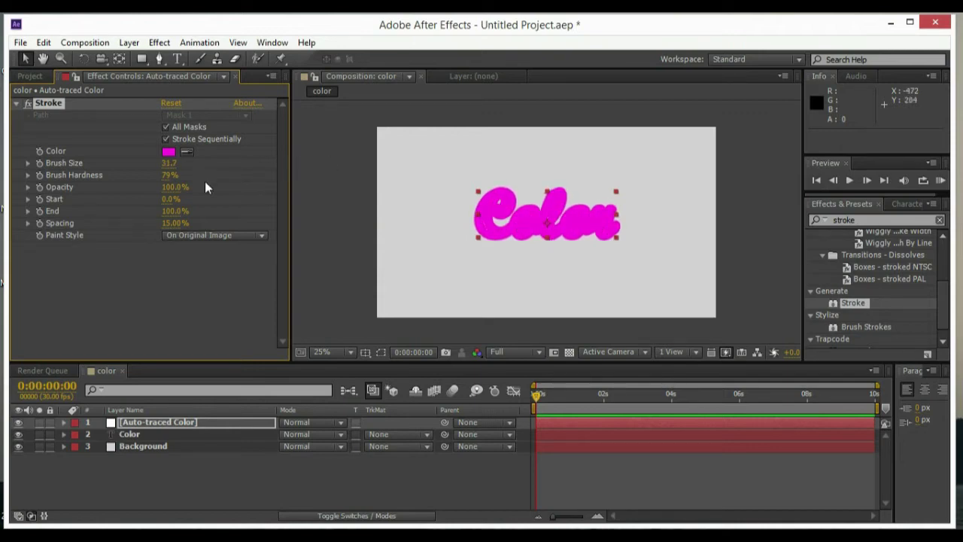
{"action": "left_click_drag", "start_coordinate": [167, 174], "coordinate": [345, 176]}
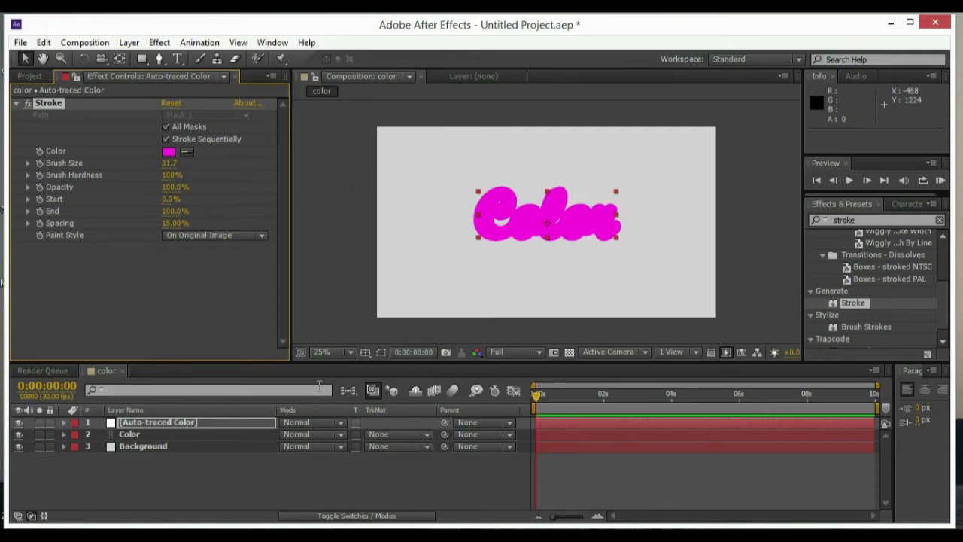
- Hide the Color layer, set paint style to Reveal Original Image, and lower spacing
{"action": "left_click", "coordinate": [231, 423]}
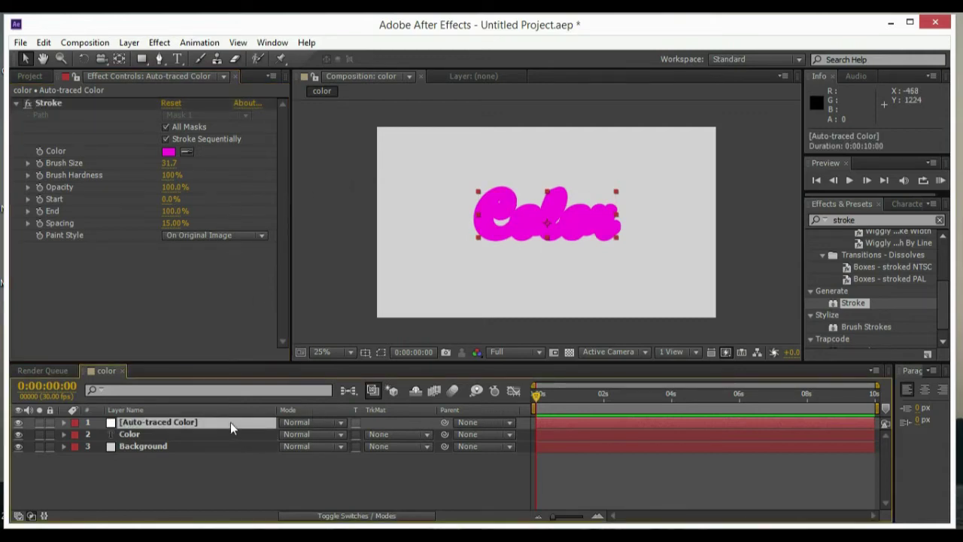
{"action": "left_click", "coordinate": [18, 434]}
{"action": "left_click", "coordinate": [570, 393]}
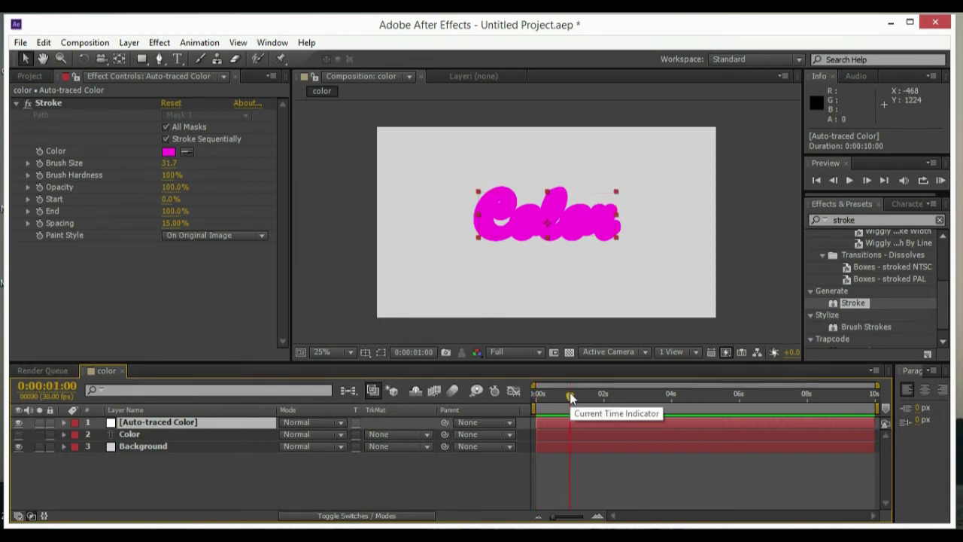
{"action": "left_click", "coordinate": [258, 235]}
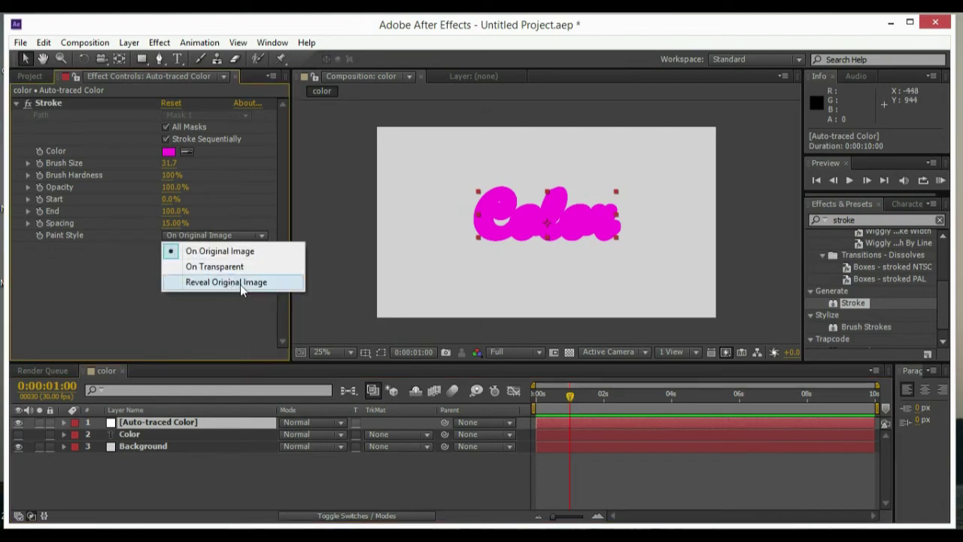
{"action": "left_click", "coordinate": [218, 284]}
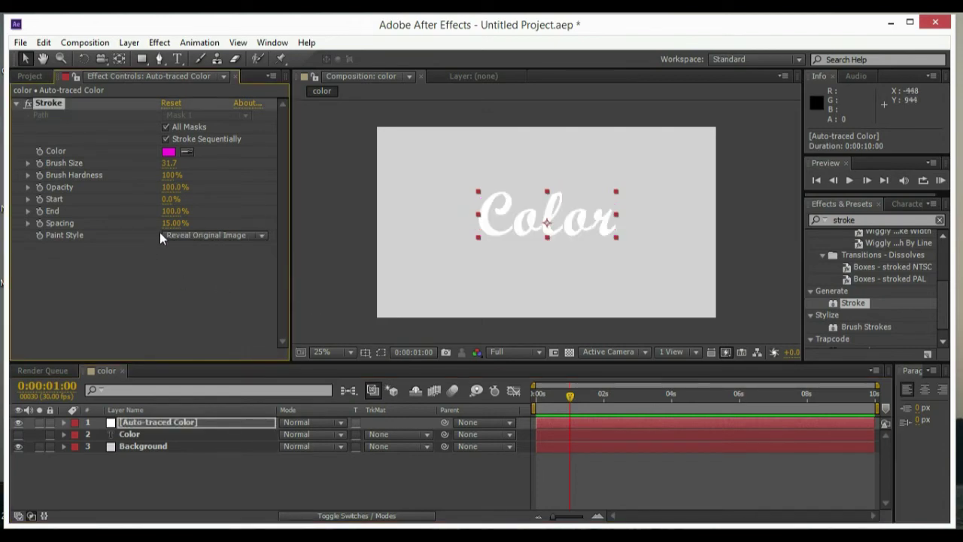
{"action": "left_click_drag", "start_coordinate": [165, 224], "coordinate": [146, 227]}
- Set stroke Spacing to 0% and keyframe End at 0% at one second
{"action": "left_click", "coordinate": [167, 225]}
{"action": "key", "text": "Return"}
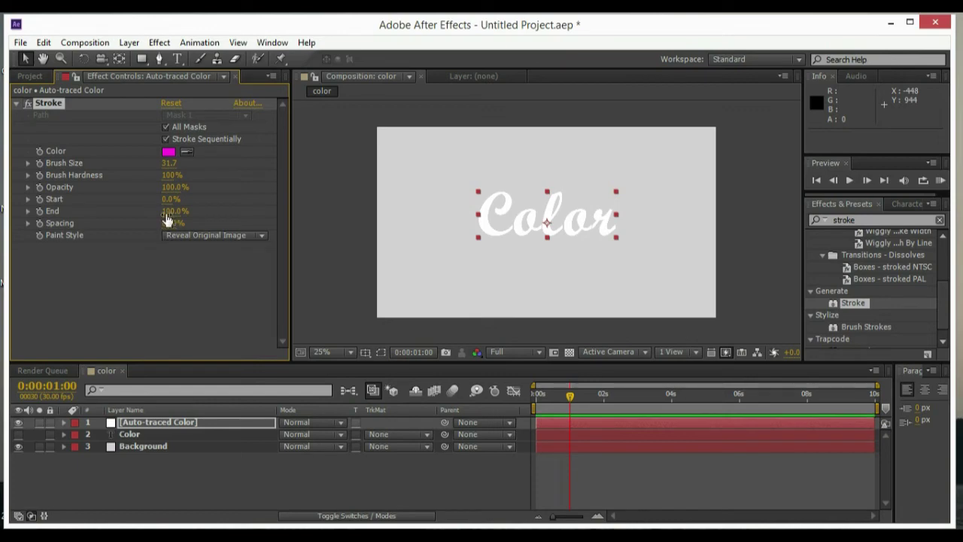
{"action": "mouse_move", "coordinate": [175, 212]}
{"action": "left_mouse_down"}
{"action": "mouse_move", "coordinate": [136, 212]}
{"action": "mouse_move", "coordinate": [167, 214]}
{"action": "mouse_move", "coordinate": [153, 211]}
{"action": "left_mouse_up"}
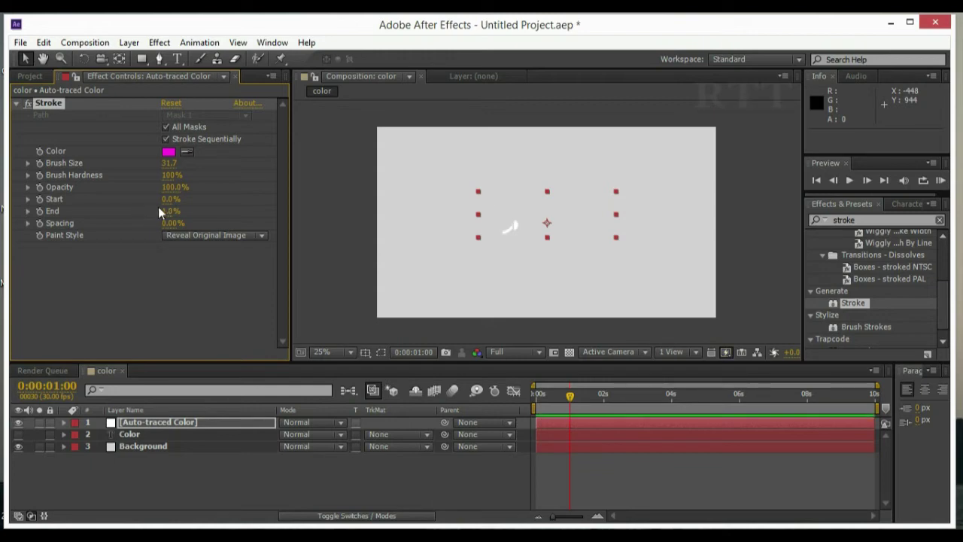
{"action": "left_click", "coordinate": [171, 212]}
{"action": "key", "text": "Return"}
- Set End to 100% at 3:01 and preview the write-on
{"action": "left_click", "coordinate": [628, 396]}
{"action": "left_click_drag", "start_coordinate": [629, 396], "coordinate": [639, 397]}
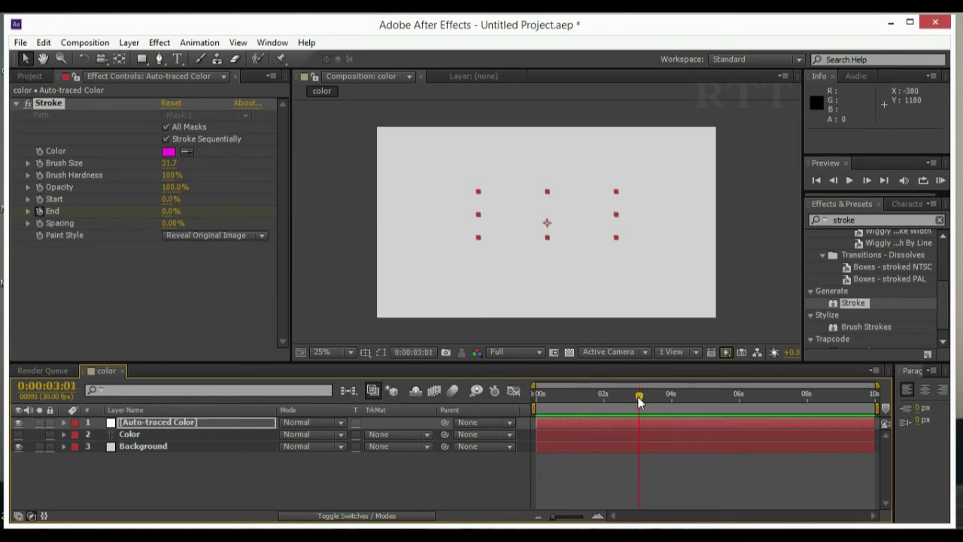
{"action": "left_click", "coordinate": [169, 213]}
{"action": "type", "text": "100"}
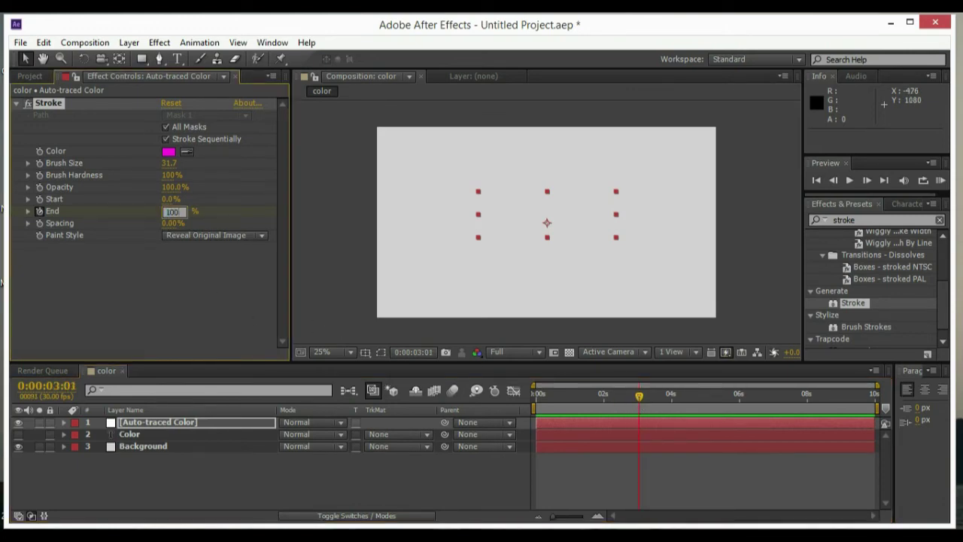
{"action": "key", "text": "Return"}
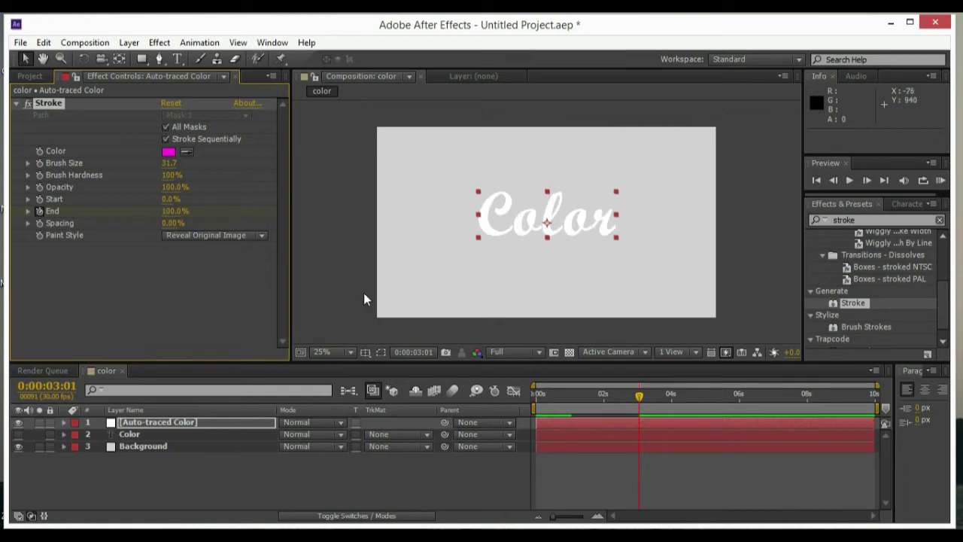
{"action": "left_click", "coordinate": [812, 182]}
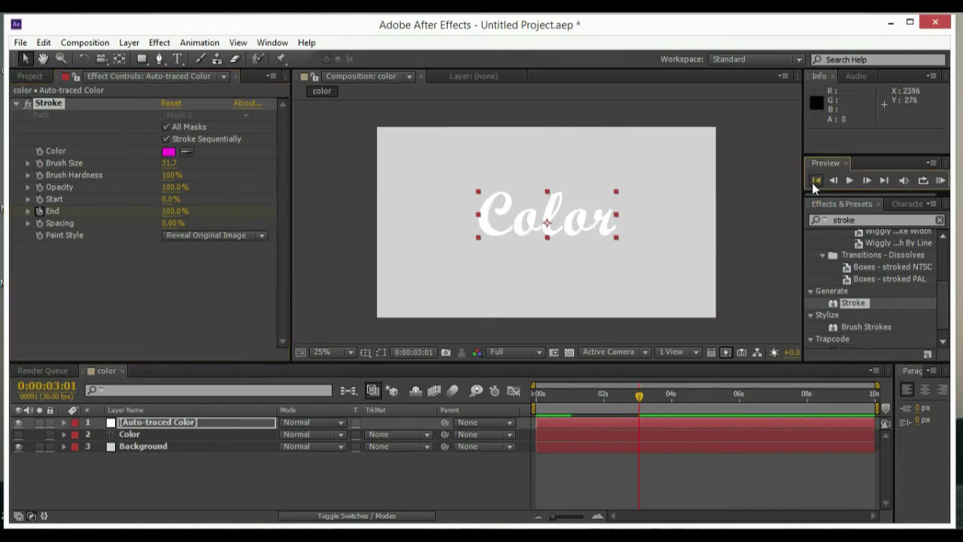
{"action": "left_click", "coordinate": [850, 180]}
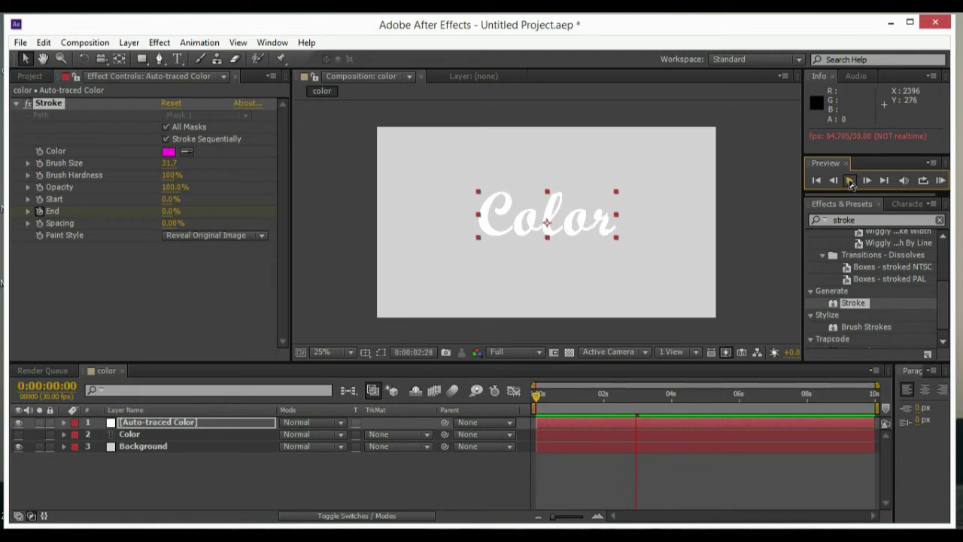
- Stop the preview, locate where the stroke completes, and end the work area at 3:15
{"action": "left_click", "coordinate": [850, 182]}
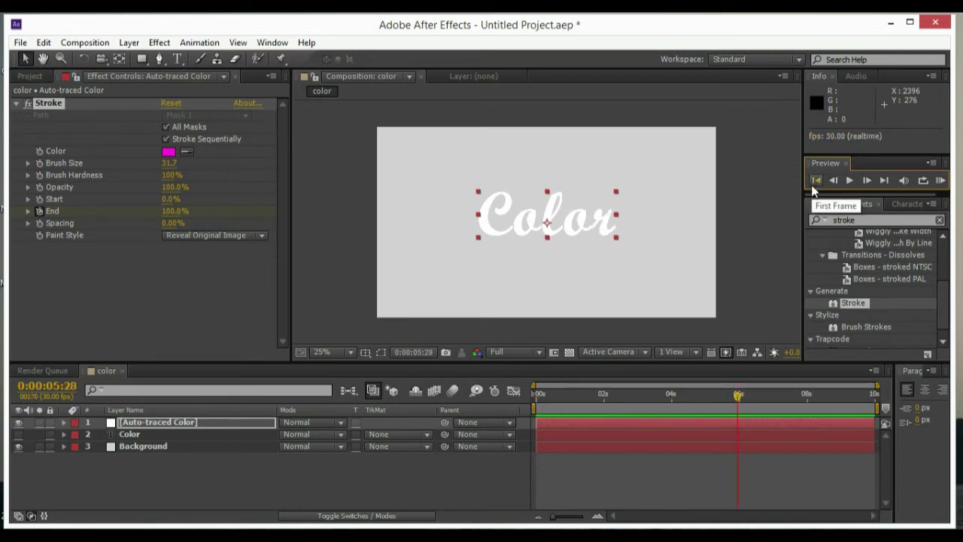
{"action": "left_click", "coordinate": [813, 184]}
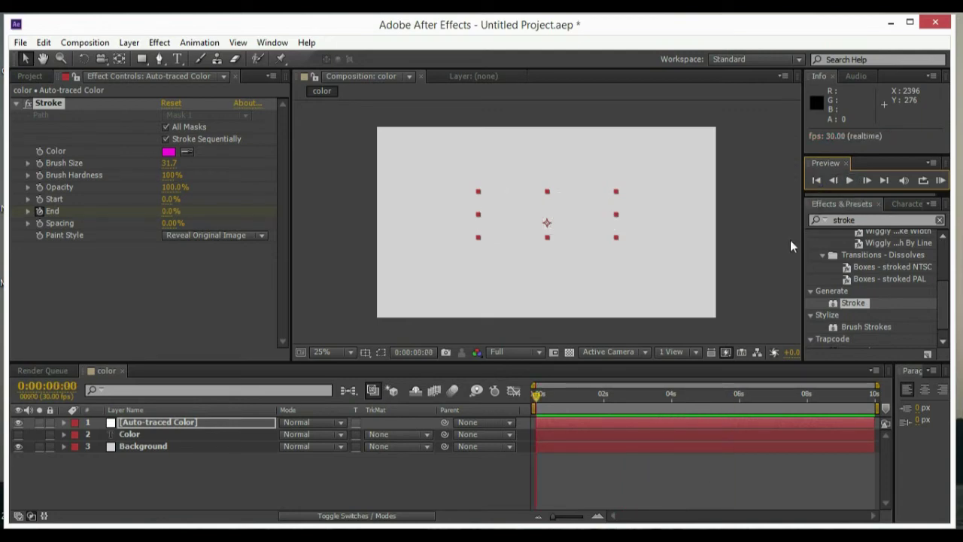
{"action": "left_click", "coordinate": [656, 394]}
{"action": "left_click_drag", "start_coordinate": [654, 397], "coordinate": [653, 402]}
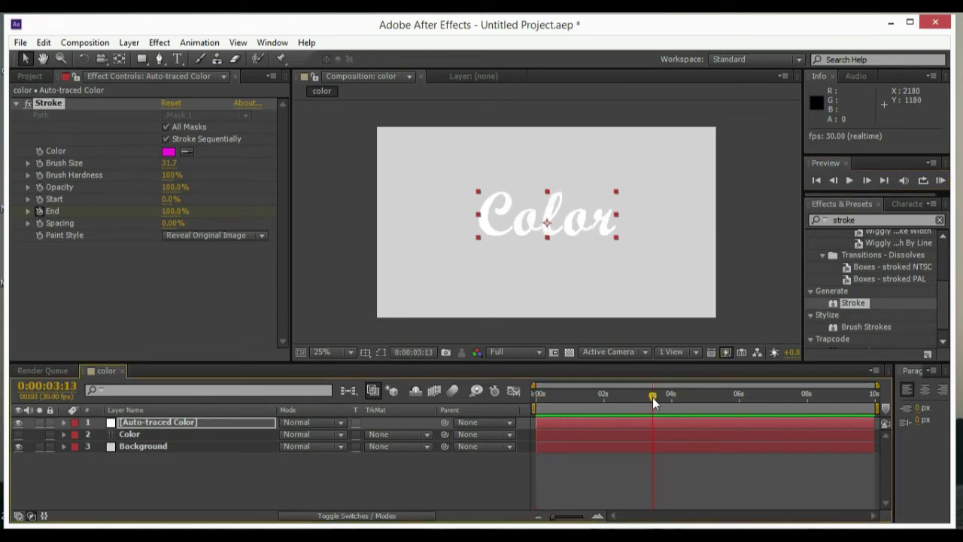
{"action": "left_click_drag", "start_coordinate": [876, 408], "coordinate": [656, 408]}
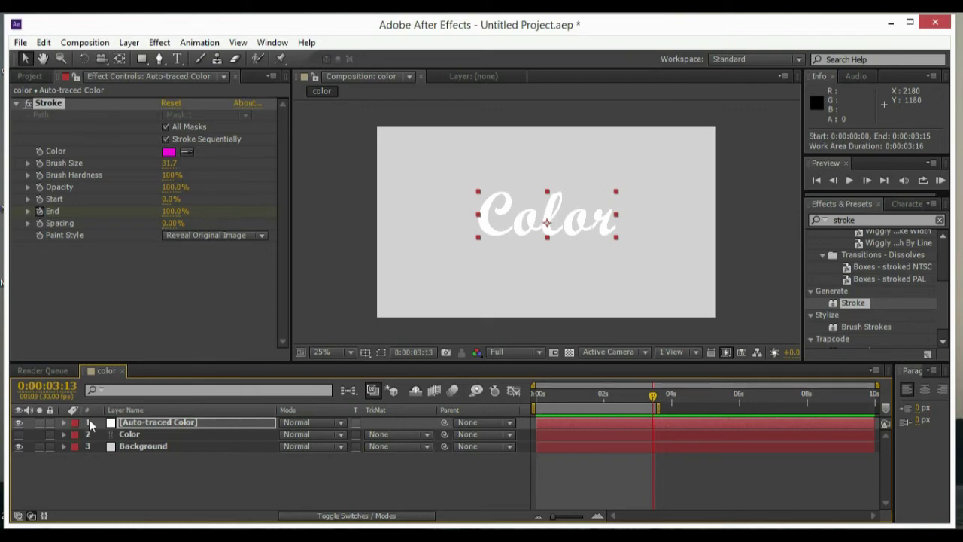
{"action": "left_click", "coordinate": [145, 422]}
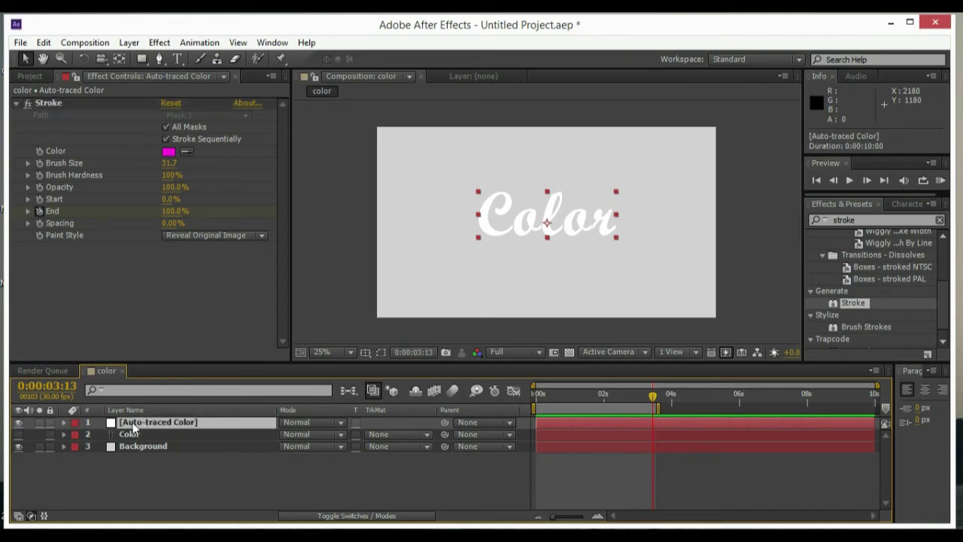
- Expand the Stroke effect's properties and show the End curve in the Graph Editor
{"action": "left_click", "coordinate": [64, 424]}
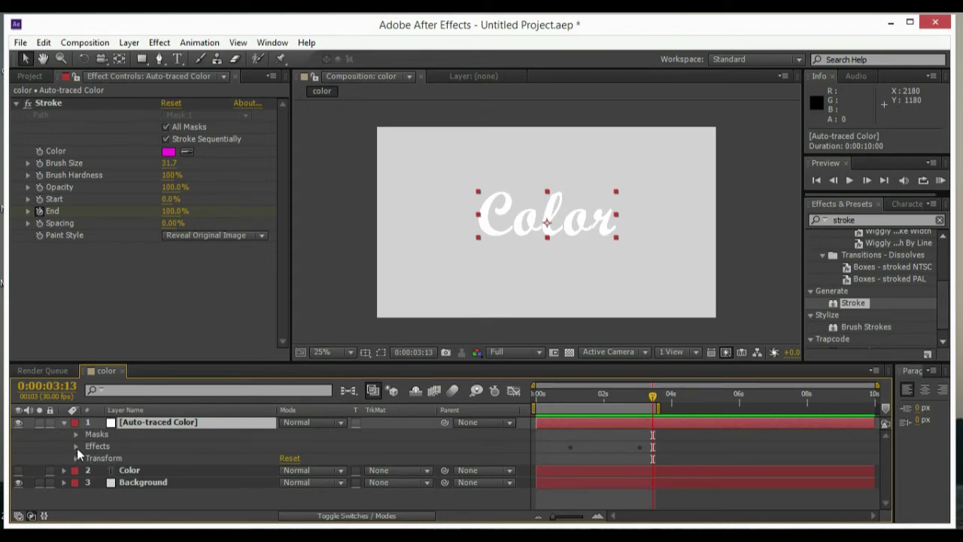
{"action": "left_click", "coordinate": [76, 446]}
{"action": "left_click", "coordinate": [88, 459]}
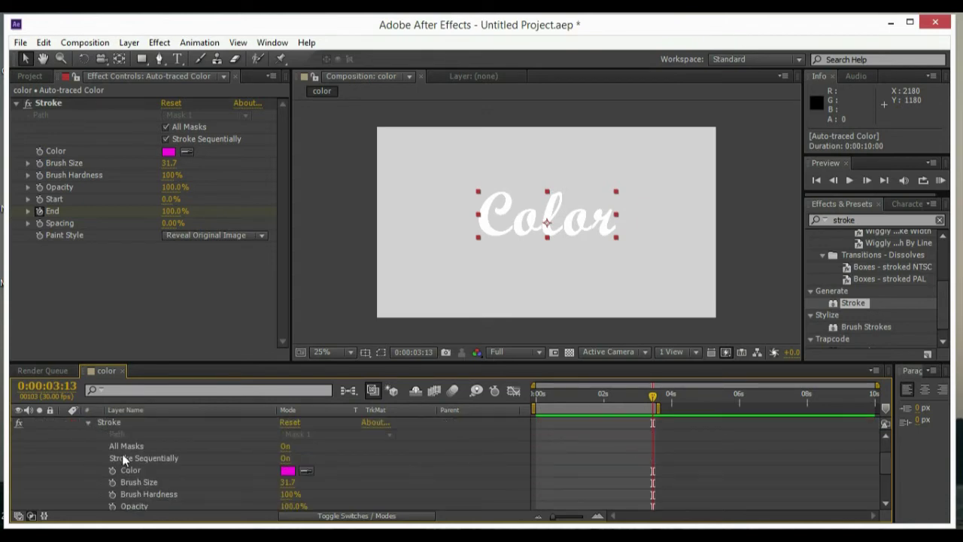
{"action": "left_click_drag", "start_coordinate": [884, 473], "coordinate": [883, 477]}
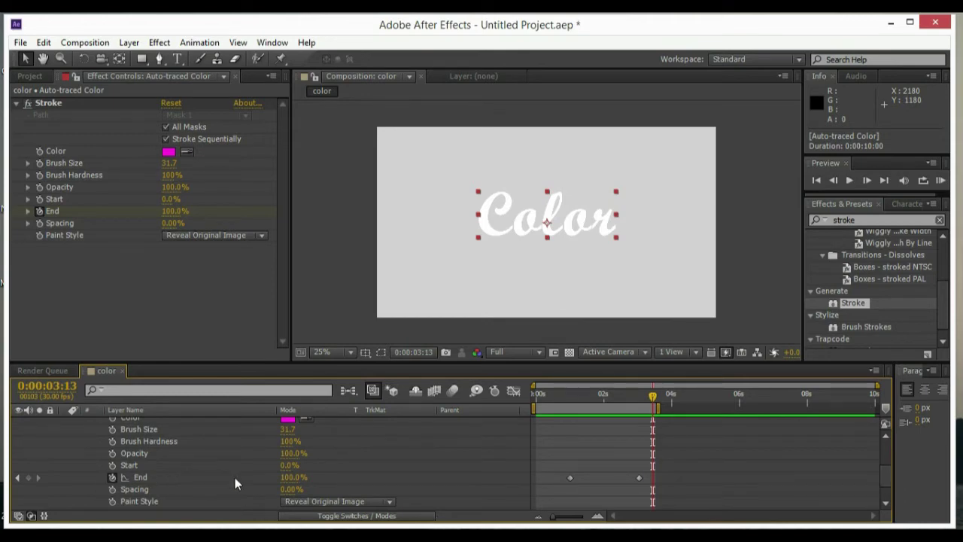
{"action": "left_click", "coordinate": [349, 479]}
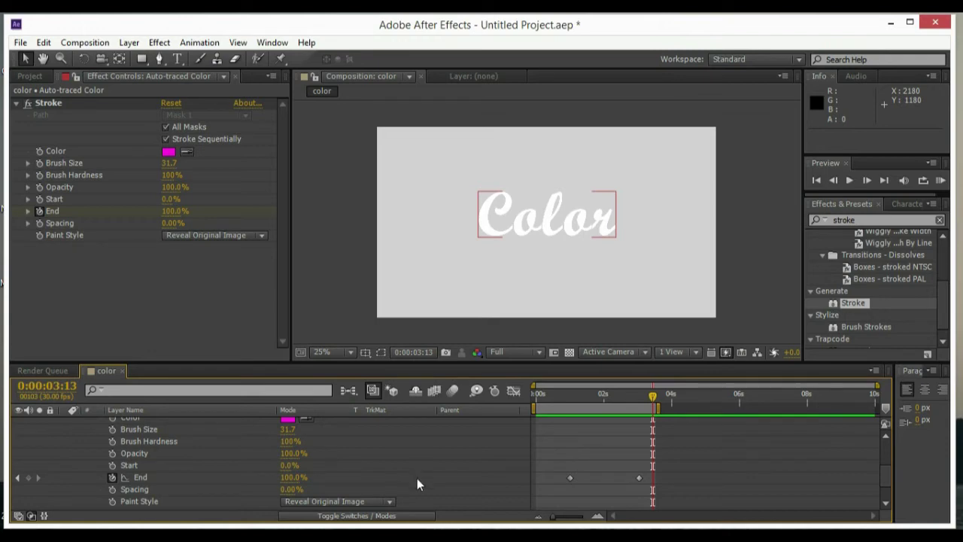
{"action": "left_click", "coordinate": [513, 390]}
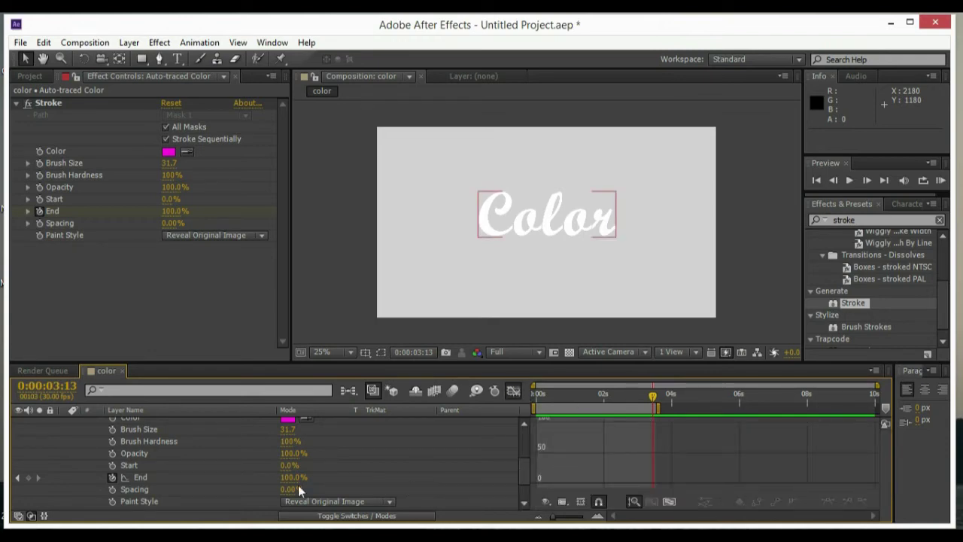
{"action": "left_click", "coordinate": [178, 477]}
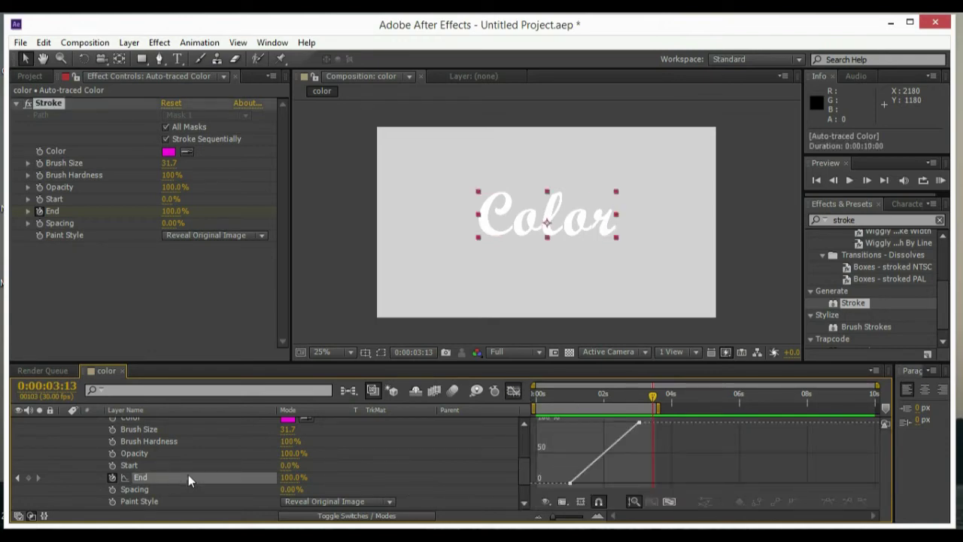
- Easy Ease both End keyframes and lengthen their Bezier handles into an S-curve
{"action": "left_click", "coordinate": [569, 483]}
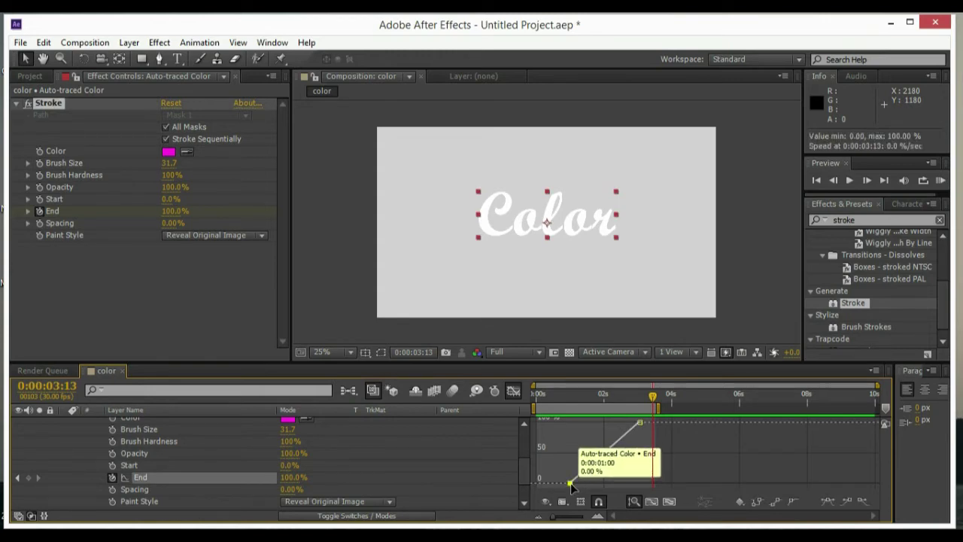
{"action": "left_click", "coordinate": [828, 501]}
{"action": "left_click", "coordinate": [642, 426]}
{"action": "left_click", "coordinate": [830, 502]}
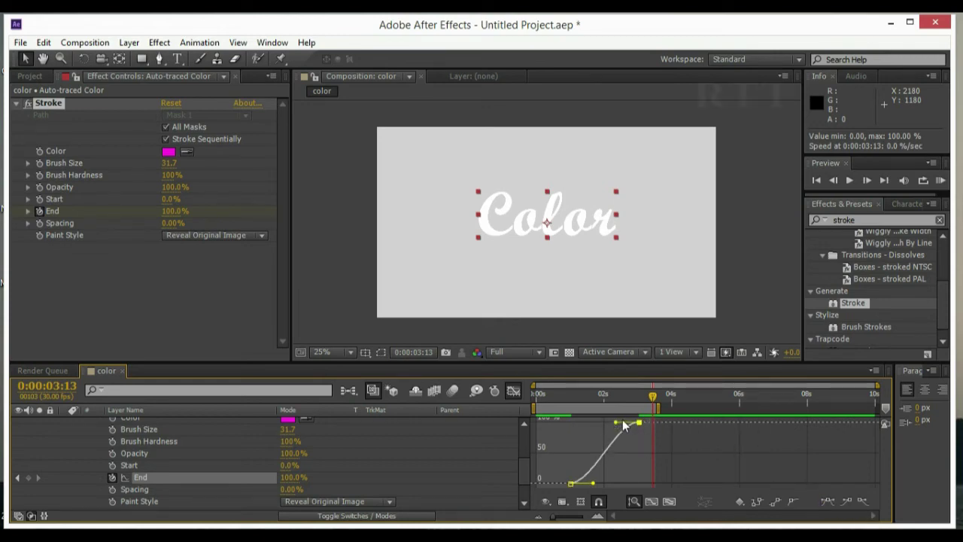
{"action": "left_click_drag", "start_coordinate": [616, 424], "coordinate": [604, 424]}
{"action": "left_click_drag", "start_coordinate": [593, 483], "coordinate": [604, 483]}
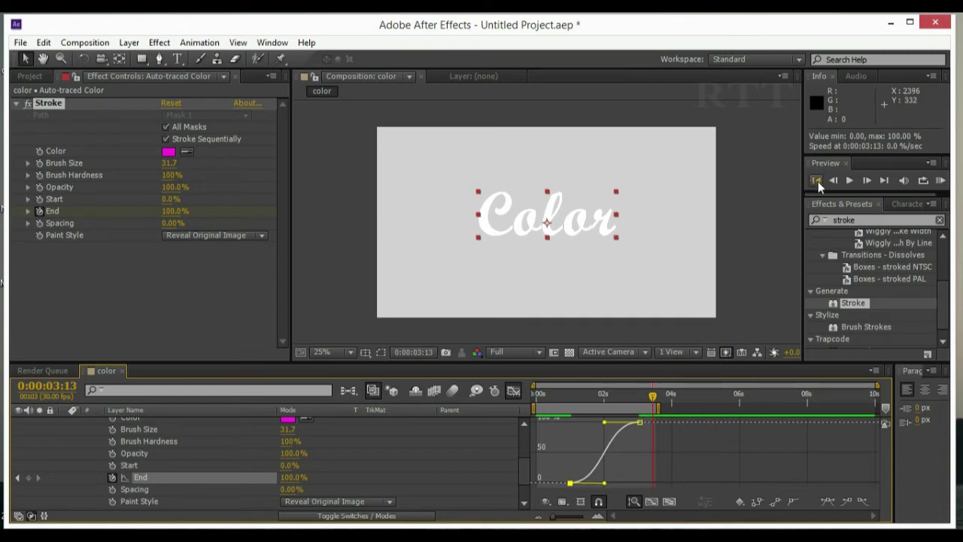
{"action": "left_click", "coordinate": [818, 181]}
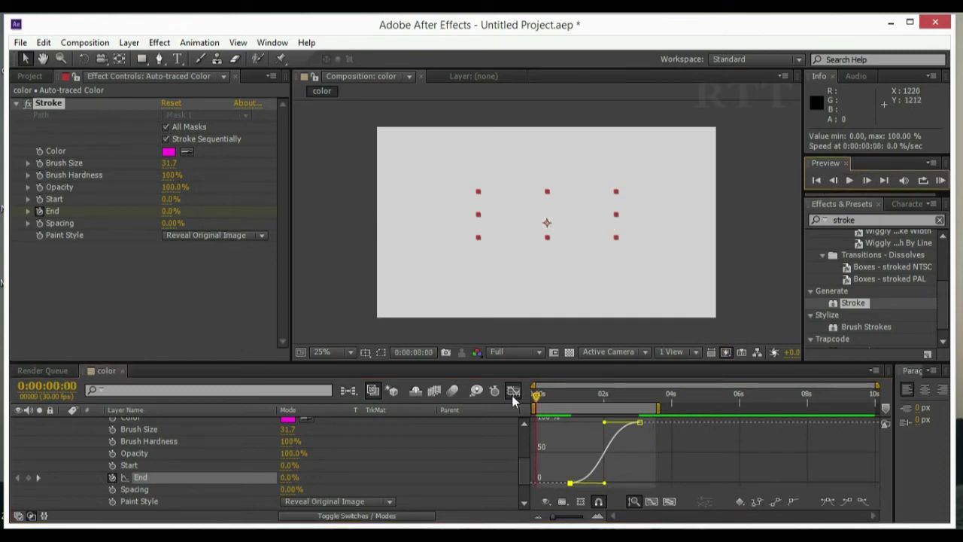
- Return to the keyframe view, play the write-on preview, and set the time to 0:00:03:02
{"action": "left_click", "coordinate": [513, 392]}
{"action": "left_click", "coordinate": [849, 181]}
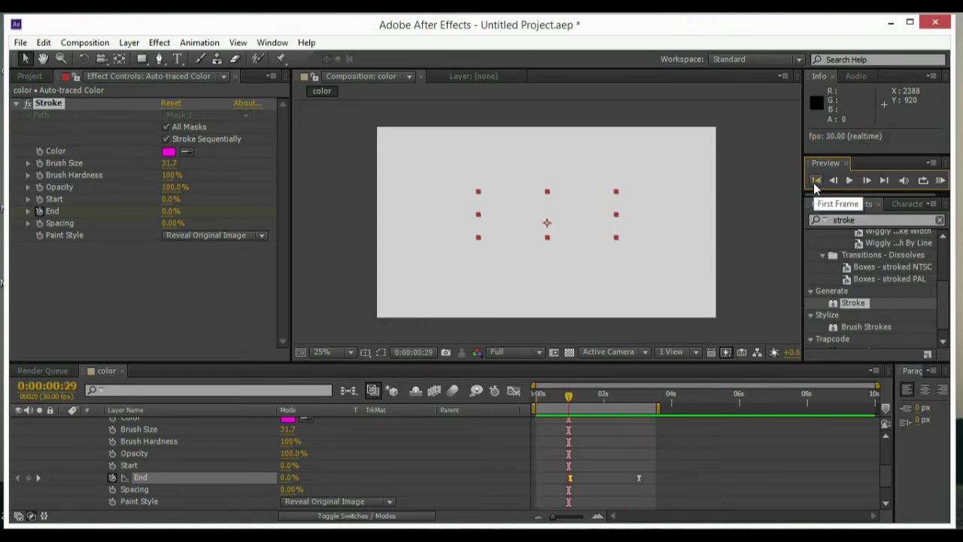
{"action": "left_click", "coordinate": [645, 395]}
{"action": "left_click_drag", "start_coordinate": [645, 395], "coordinate": [640, 395]}
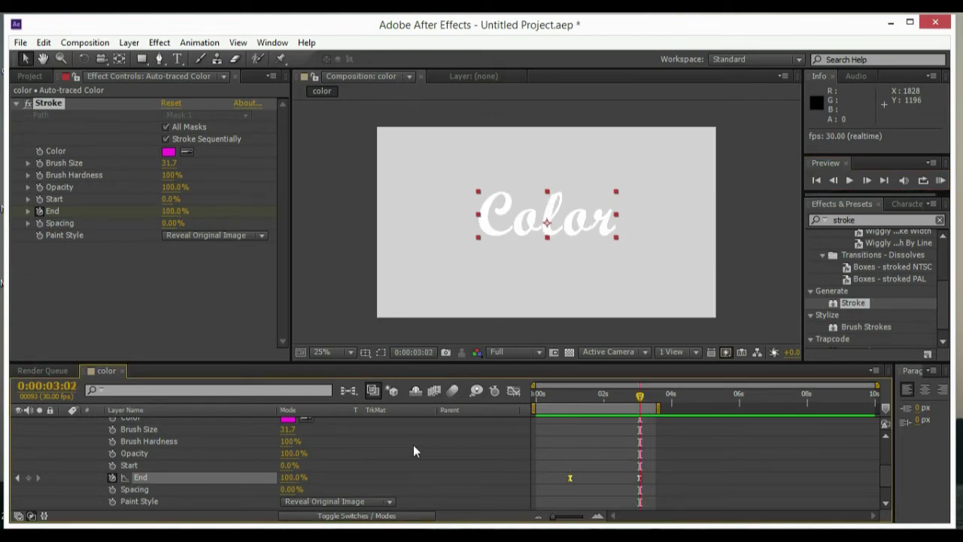
- Collapse the Auto-traced Color layer's Effects and property groups, leaving its name unchanged
{"action": "left_click_drag", "start_coordinate": [885, 472], "coordinate": [884, 444]}
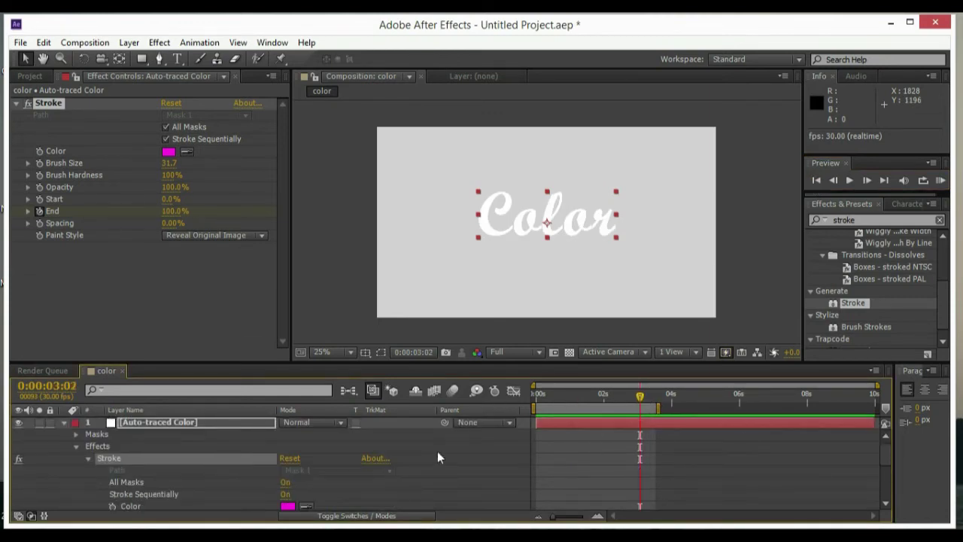
{"action": "left_click", "coordinate": [76, 445]}
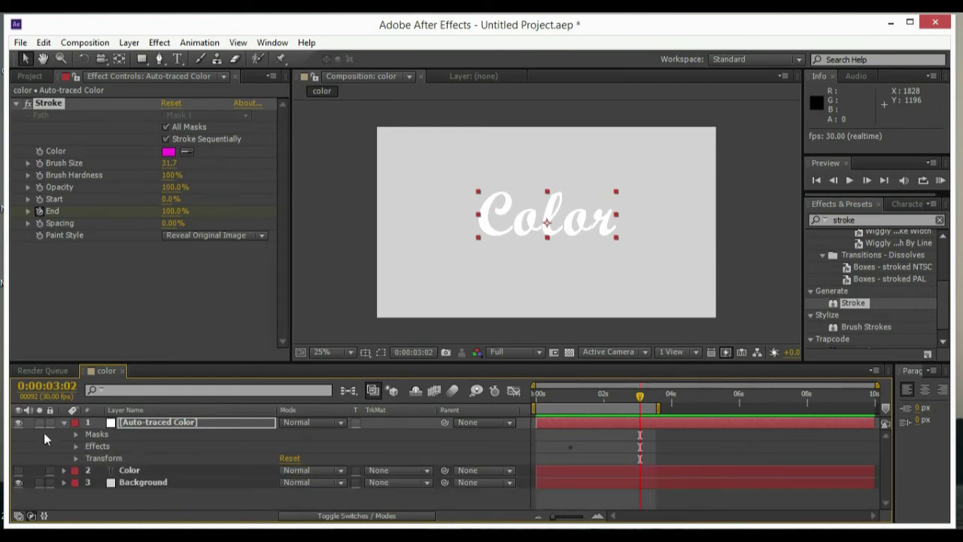
{"action": "left_click", "coordinate": [64, 424]}
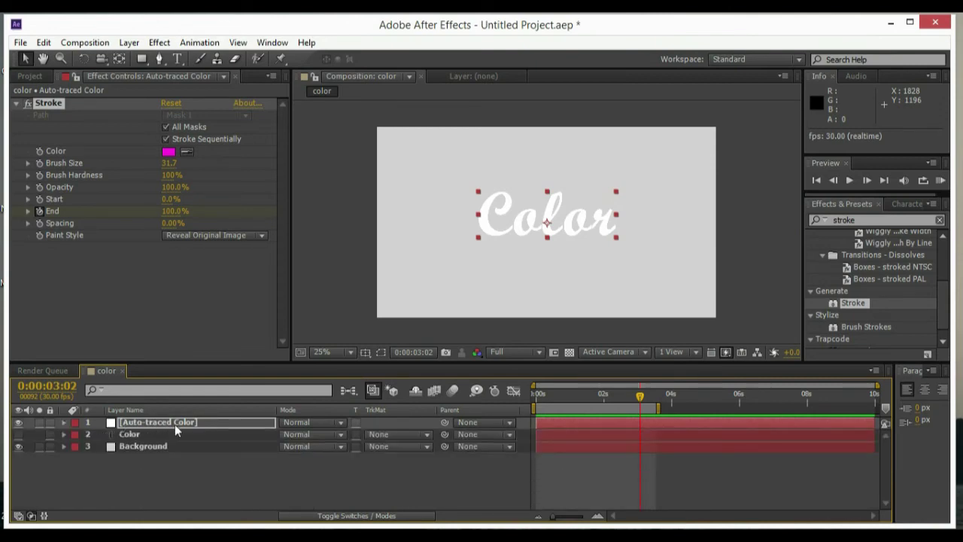
{"action": "key", "text": "Return"}
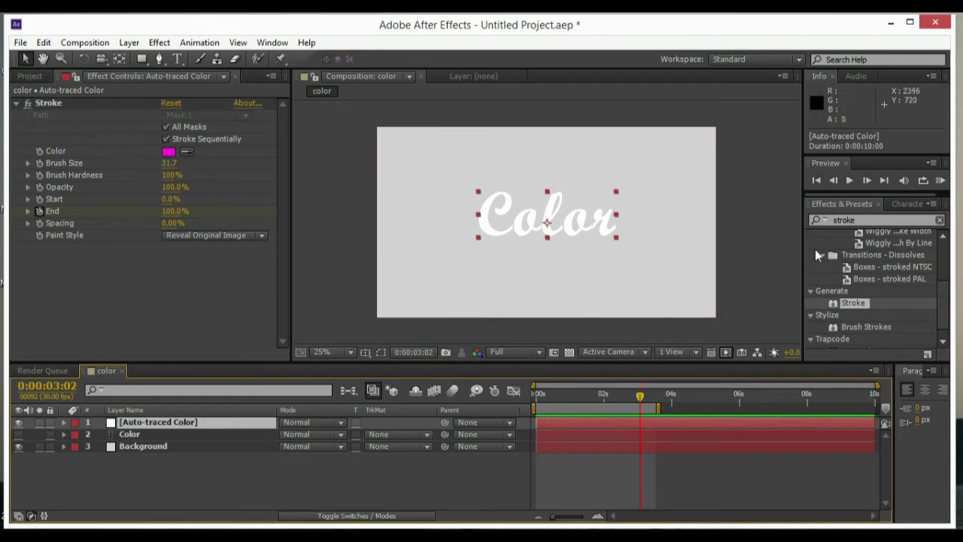
- Search effects for 'fill' and apply the Fill effect to the Auto-traced Color layer
{"action": "left_click", "coordinate": [888, 219]}
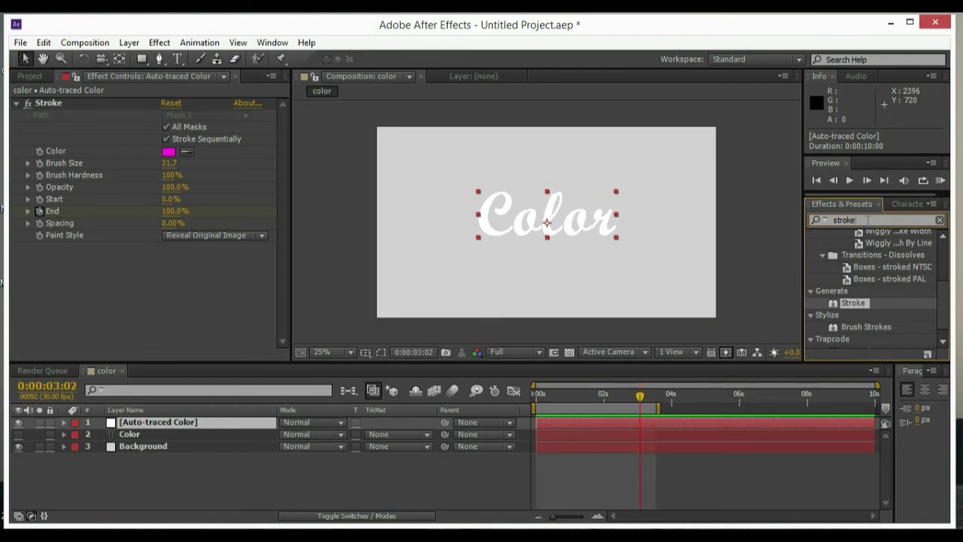
{"action": "key", "text": "BackSpace"}
{"action": "key", "text": "BackSpace"}
{"action": "key", "text": "BackSpace"}
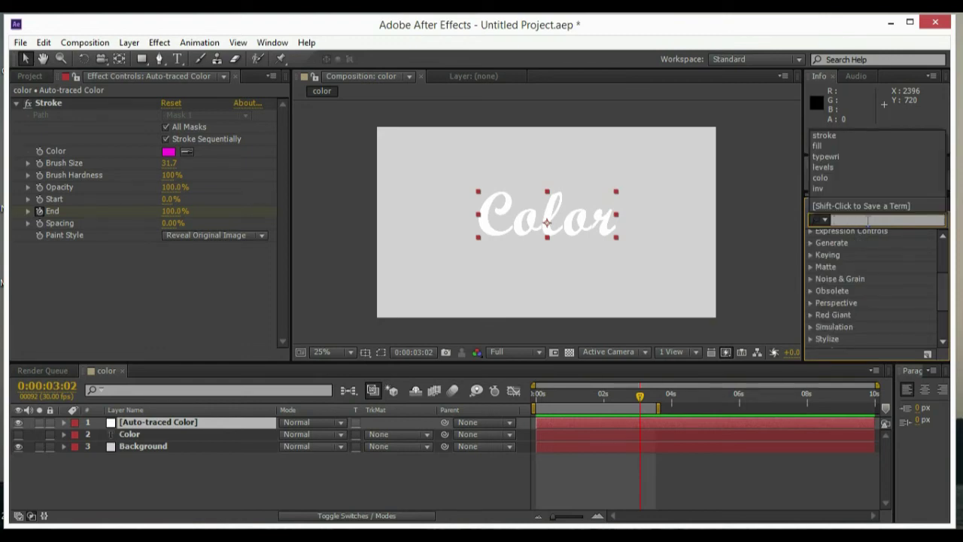
{"action": "type", "text": "fill"}
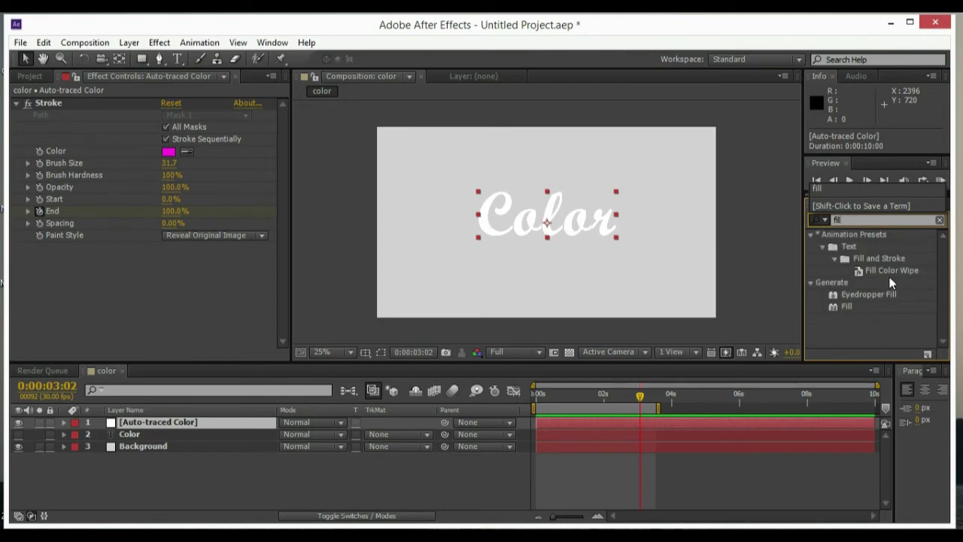
{"action": "mouse_move", "coordinate": [847, 306]}
{"action": "left_mouse_down"}
{"action": "mouse_move", "coordinate": [841, 339]}
{"action": "mouse_move", "coordinate": [855, 326]}
{"action": "mouse_move", "coordinate": [165, 423]}
{"action": "left_mouse_up"}
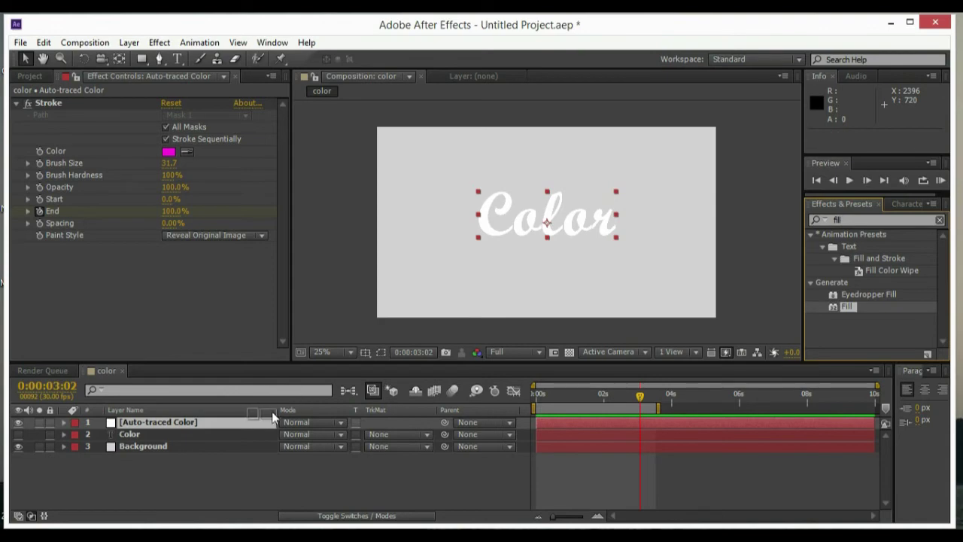
{"action": "left_click_drag", "start_coordinate": [181, 432], "coordinate": [191, 421]}
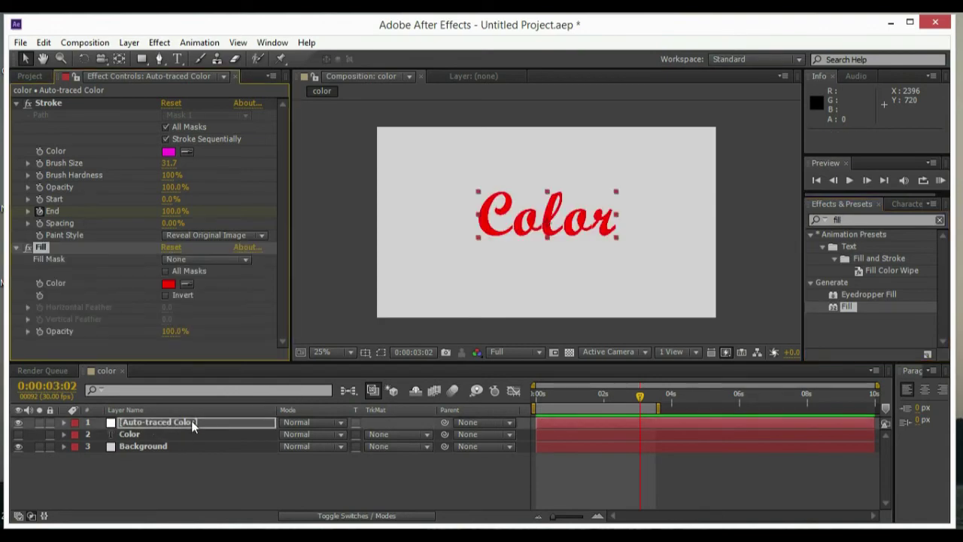
- Set the Fill effect's colour to purple and select the Auto-traced Color layer
{"action": "left_click", "coordinate": [168, 284]}
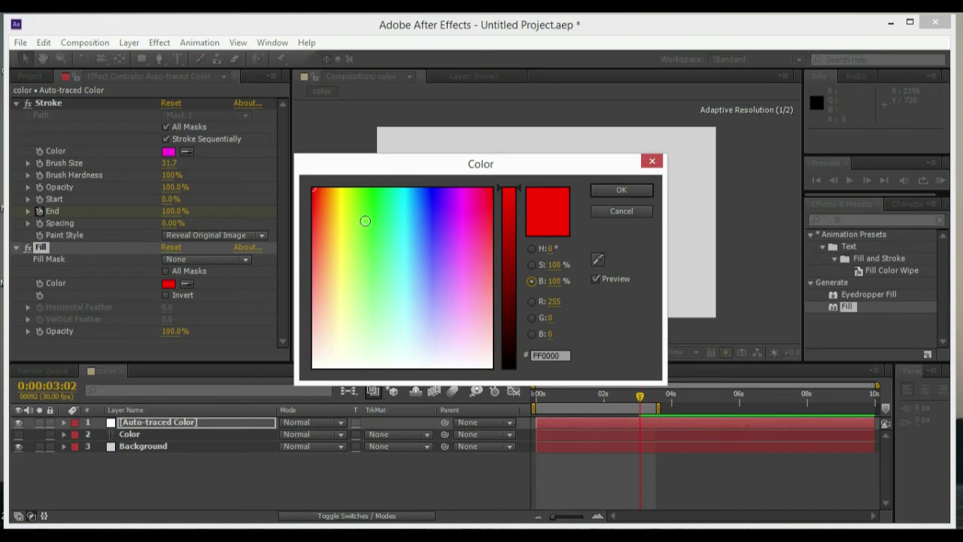
{"action": "left_click_drag", "start_coordinate": [388, 239], "coordinate": [371, 257]}
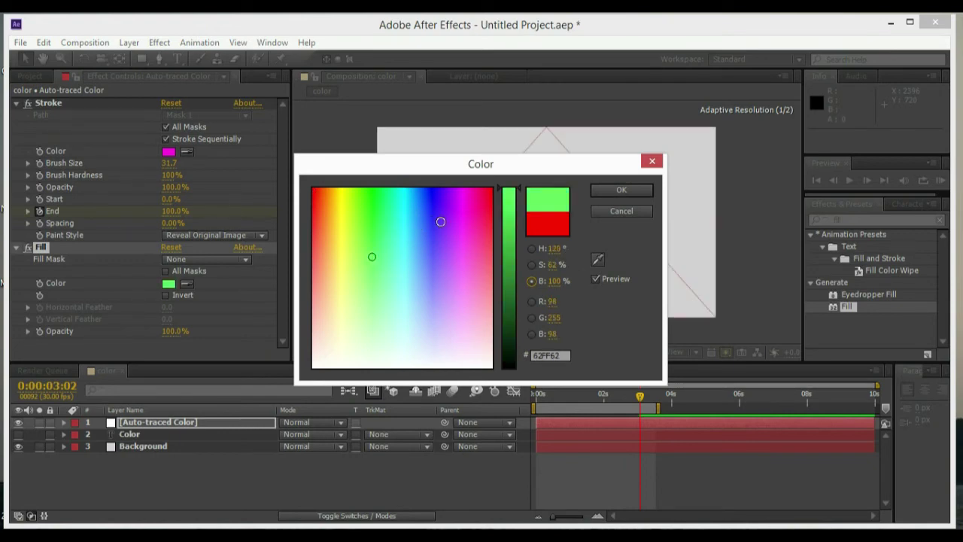
{"action": "left_click", "coordinate": [444, 222]}
{"action": "left_click", "coordinate": [610, 193]}
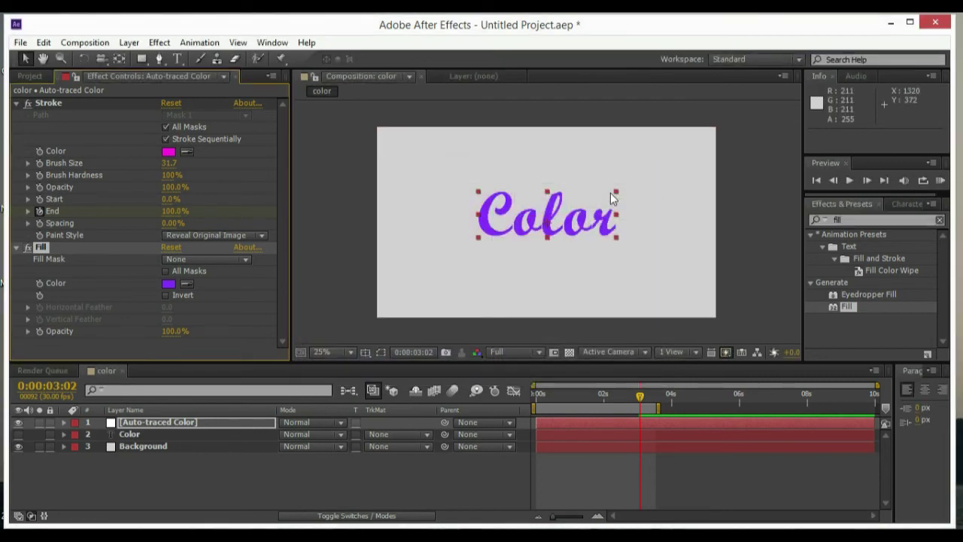
{"action": "left_click", "coordinate": [184, 421]}
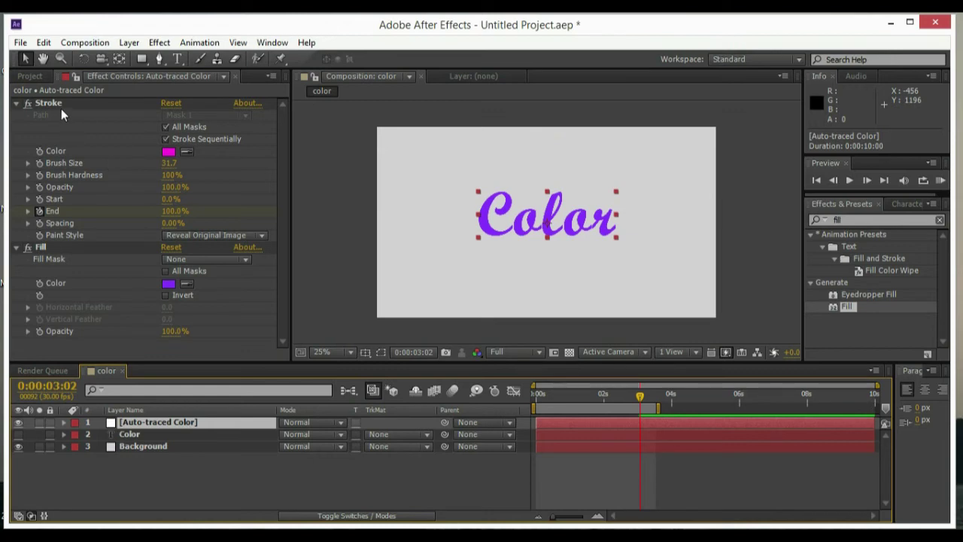
{"action": "left_click", "coordinate": [45, 43]}
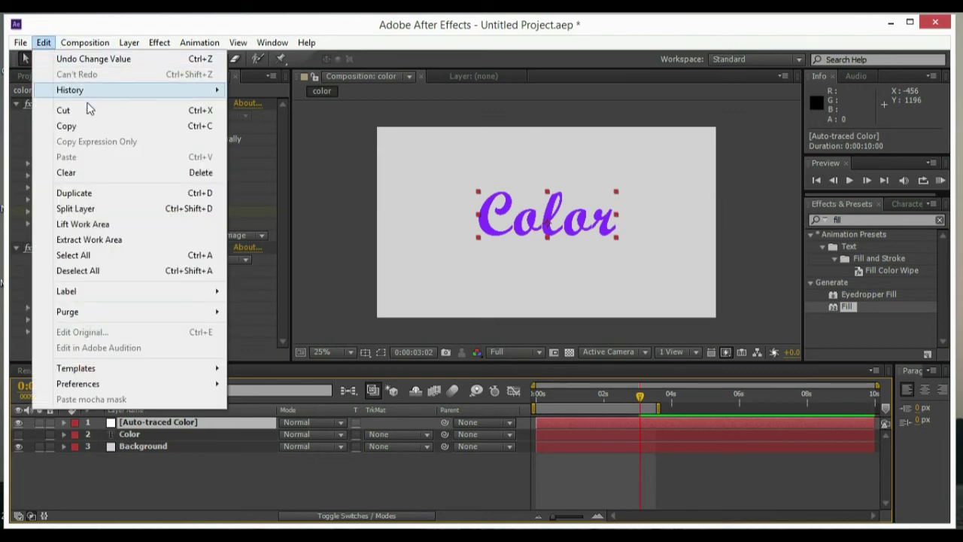
- Duplicate the purple layer and fill the copy pale yellow (FFE168)
{"action": "left_click", "coordinate": [126, 194]}
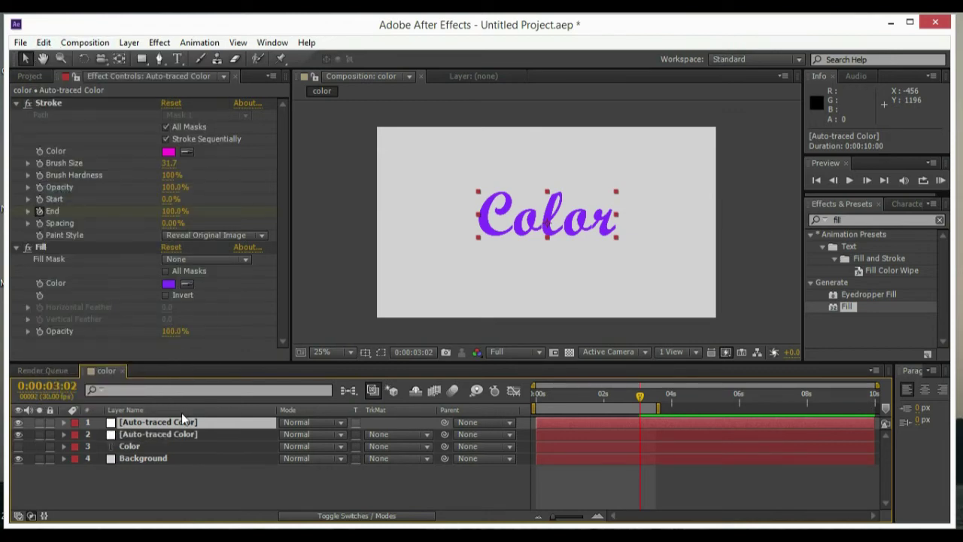
{"action": "left_click", "coordinate": [169, 284]}
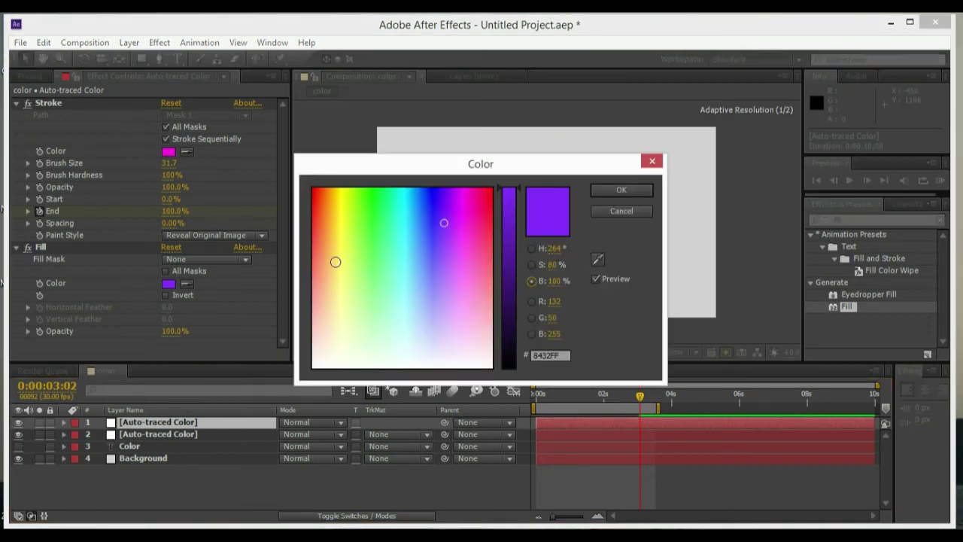
{"action": "left_click", "coordinate": [335, 260]}
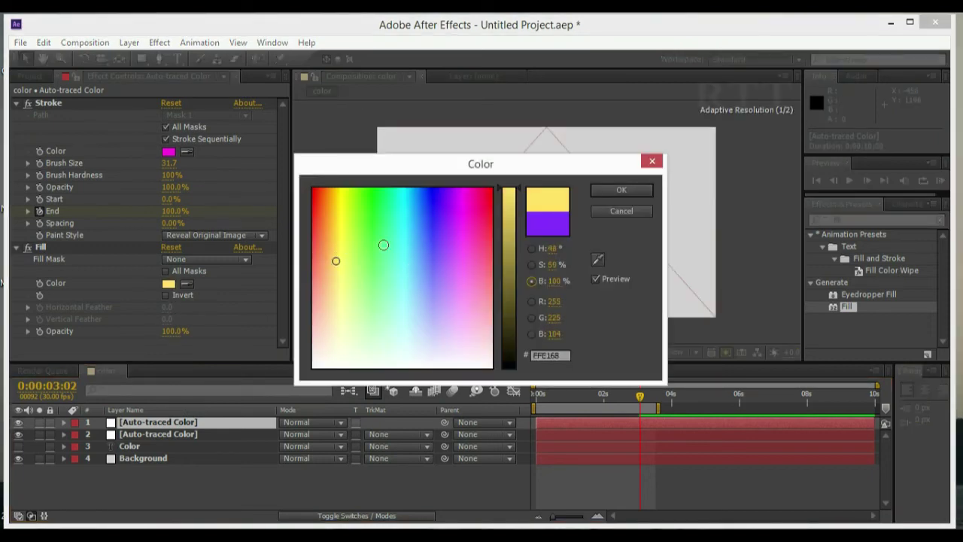
{"action": "left_click", "coordinate": [621, 191]}
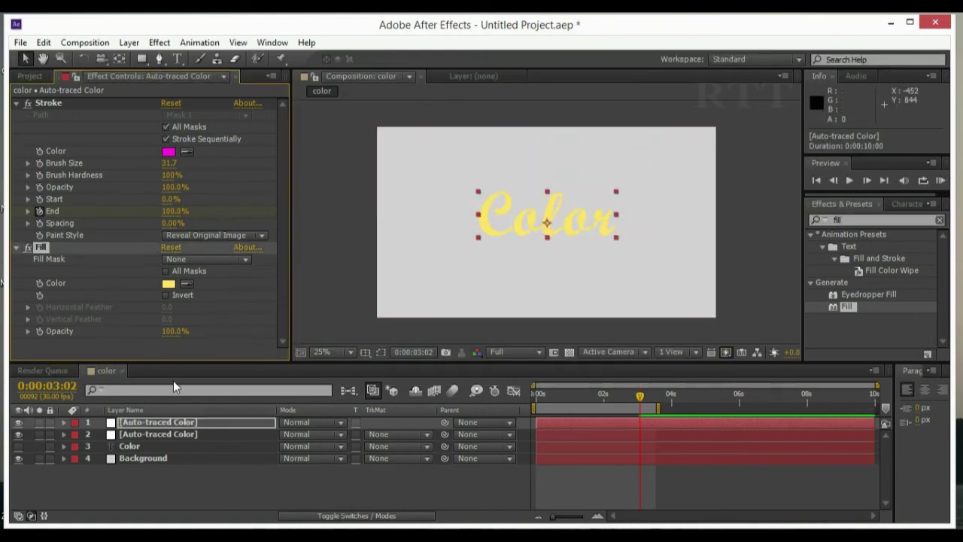
{"action": "left_click", "coordinate": [158, 423]}
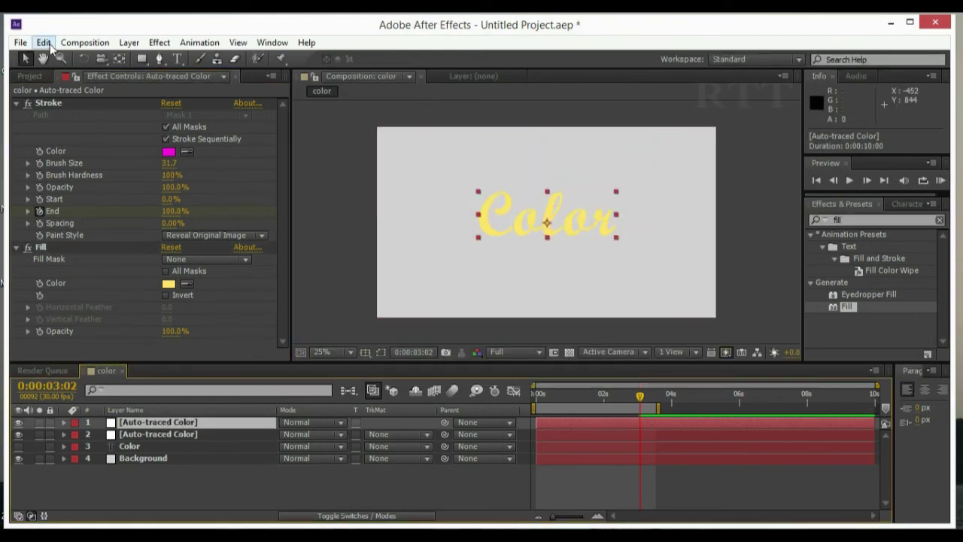
- Duplicate the yellow layer and fill the new top copy orange-red (FF4C1C)
{"action": "left_click", "coordinate": [46, 43]}
{"action": "left_click", "coordinate": [155, 192]}
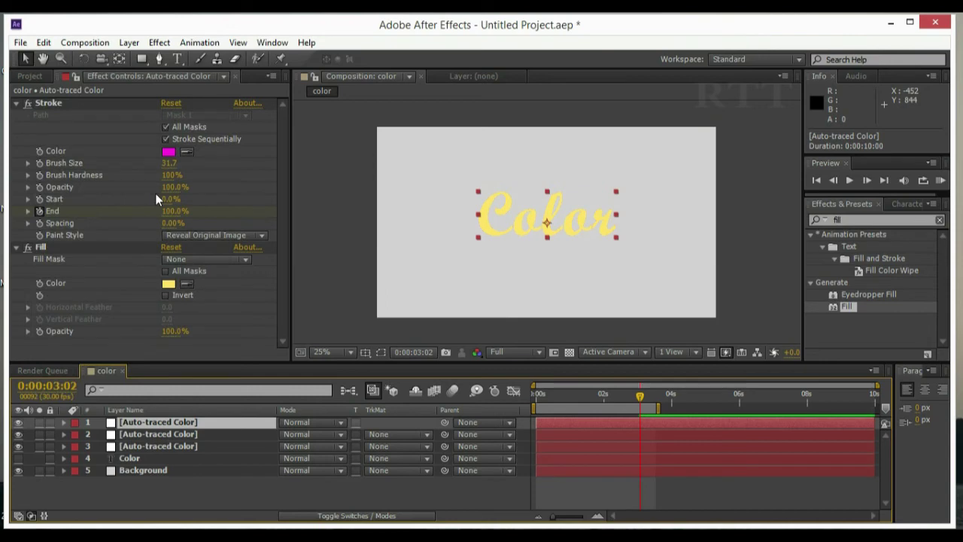
{"action": "left_click", "coordinate": [168, 284]}
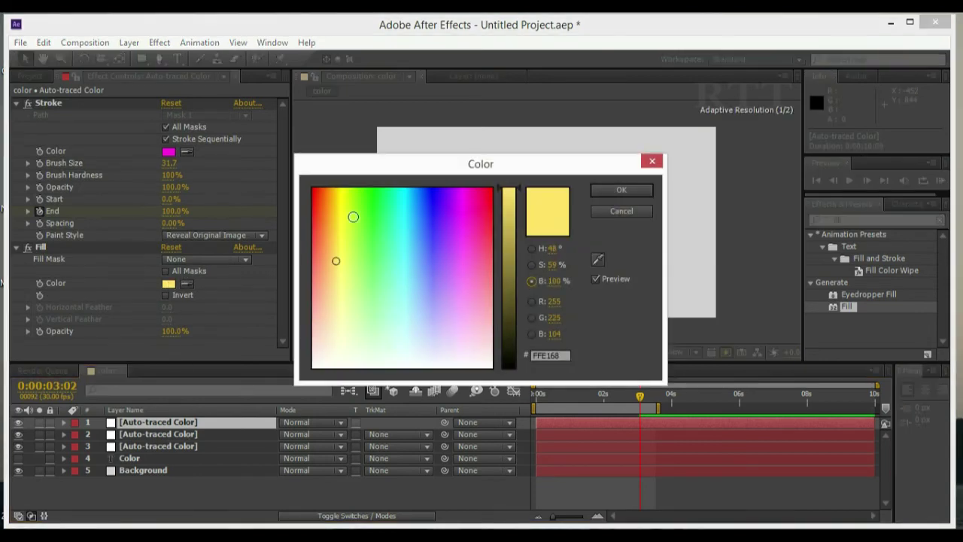
{"action": "left_click", "coordinate": [318, 207]}
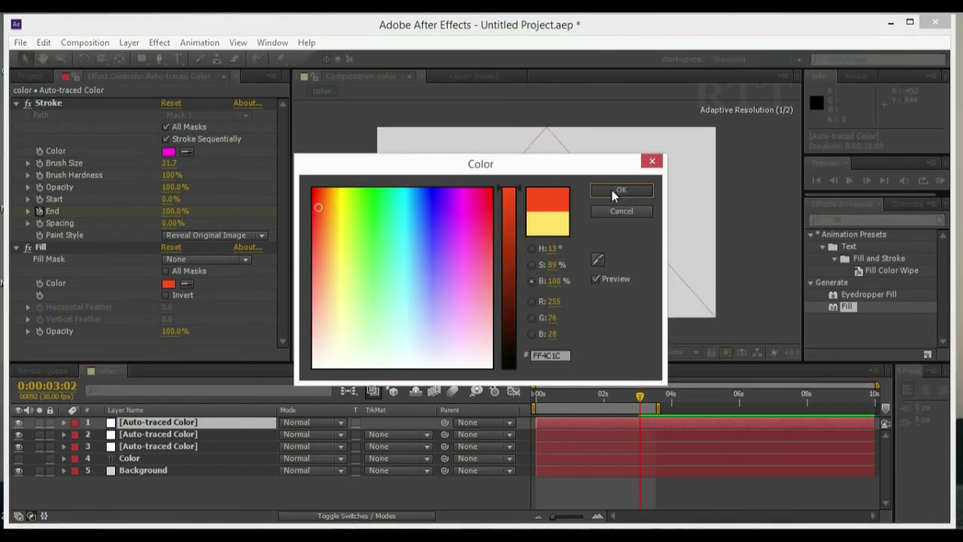
{"action": "left_click", "coordinate": [612, 189]}
{"action": "left_click", "coordinate": [164, 421]}
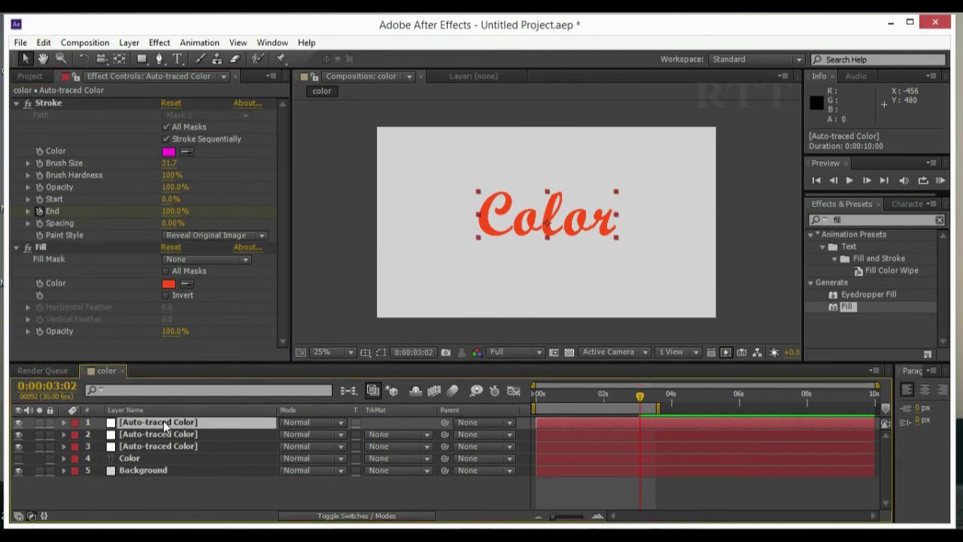
- Duplicate the orange-red layer and fill the copy dark maroon (5E2C39)
{"action": "left_click", "coordinate": [42, 42]}
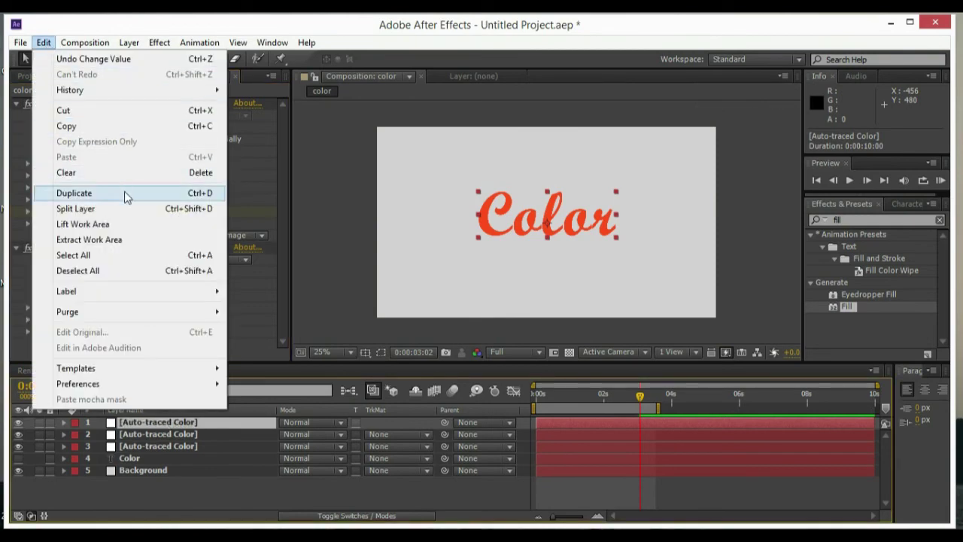
{"action": "left_click", "coordinate": [124, 193]}
{"action": "left_click", "coordinate": [169, 285]}
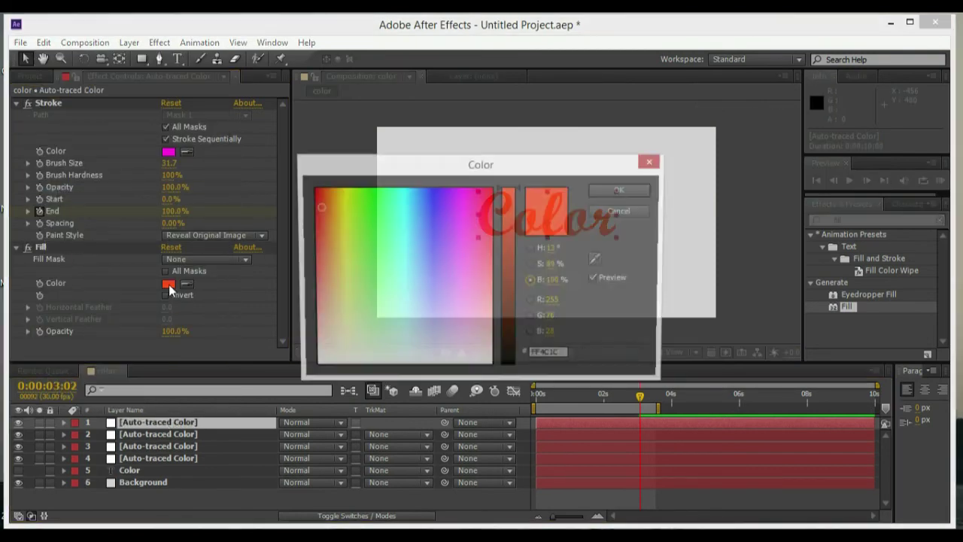
{"action": "left_click", "coordinate": [508, 301]}
{"action": "left_click", "coordinate": [484, 271]}
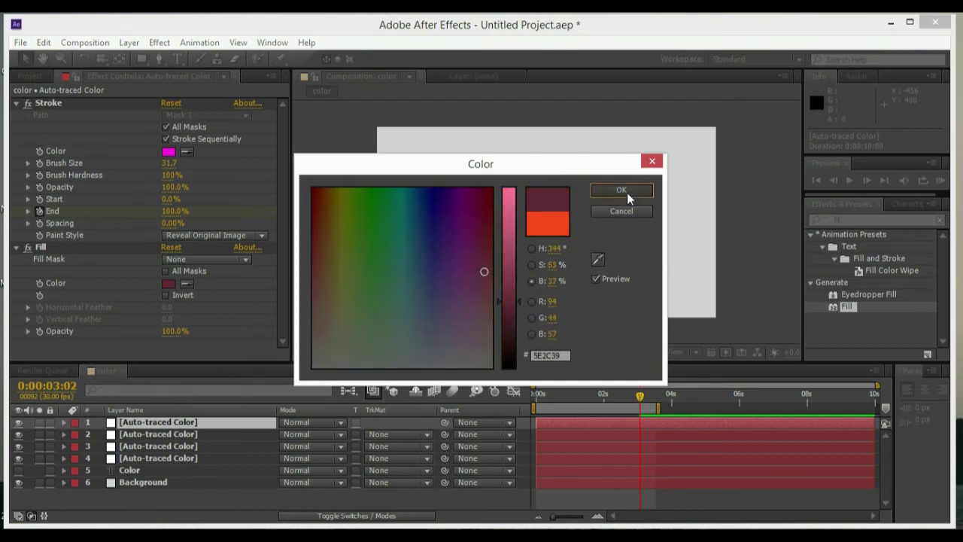
{"action": "left_click", "coordinate": [627, 192]}
{"action": "left_click", "coordinate": [171, 423]}
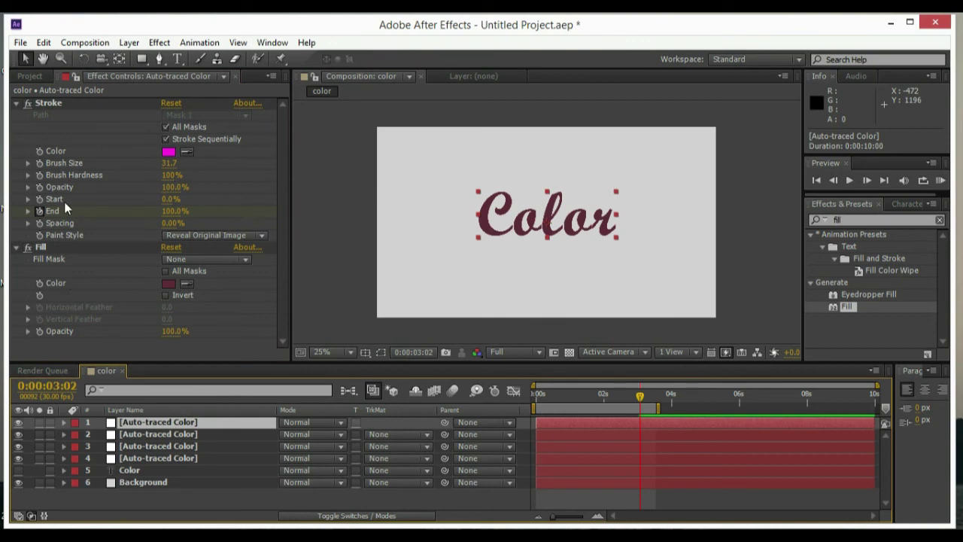
- Duplicate the top traced layer and fill the new copy muted sage green (749388)
{"action": "left_click", "coordinate": [44, 43]}
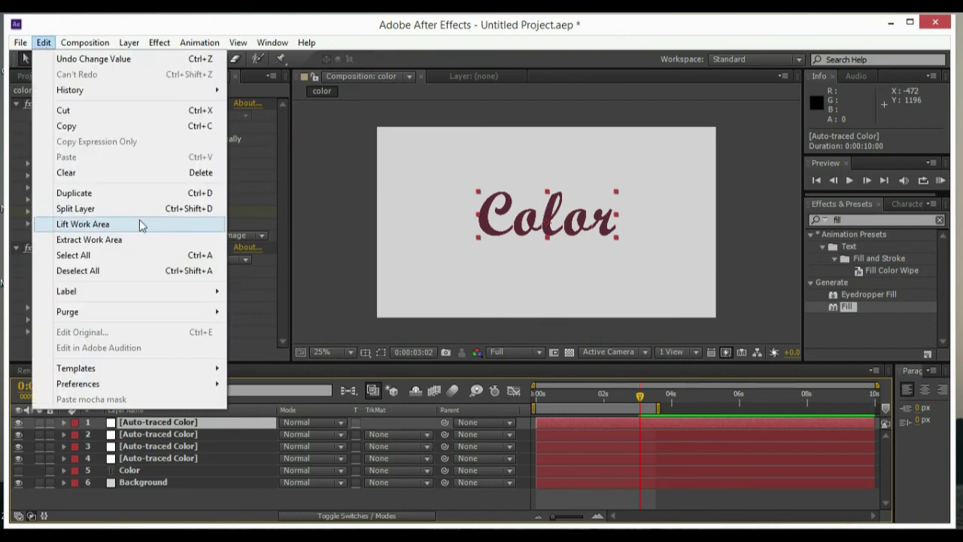
{"action": "left_click", "coordinate": [143, 193]}
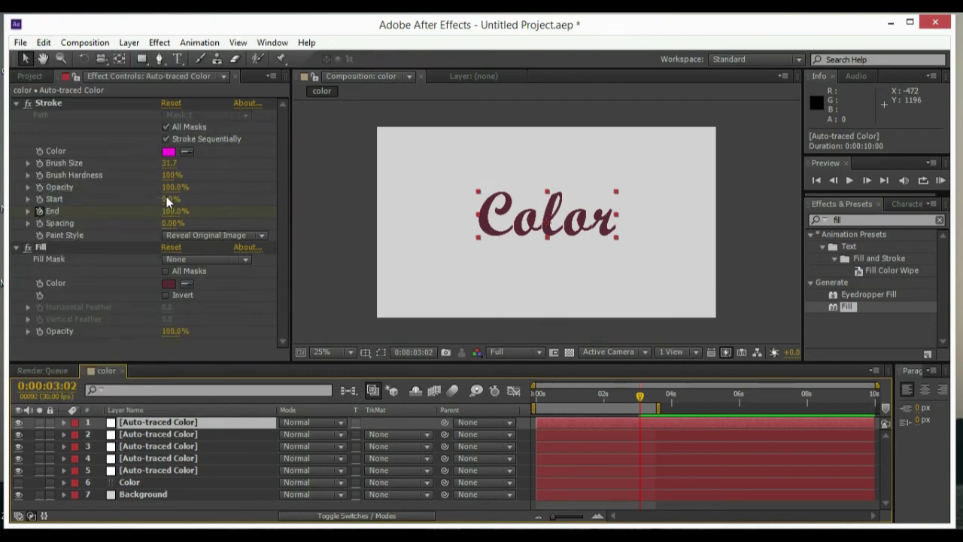
{"action": "left_click", "coordinate": [168, 290]}
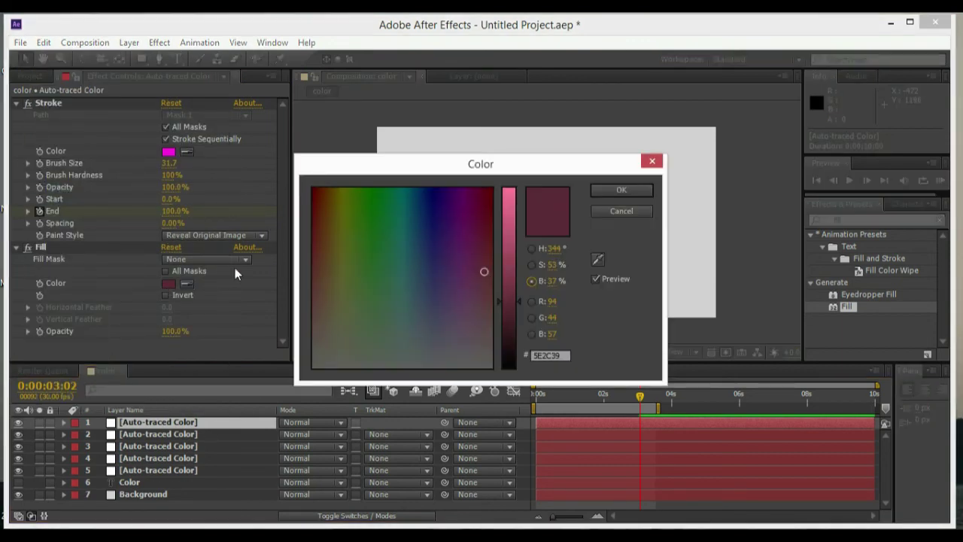
{"action": "left_click", "coordinate": [507, 360]}
{"action": "left_click", "coordinate": [510, 264]}
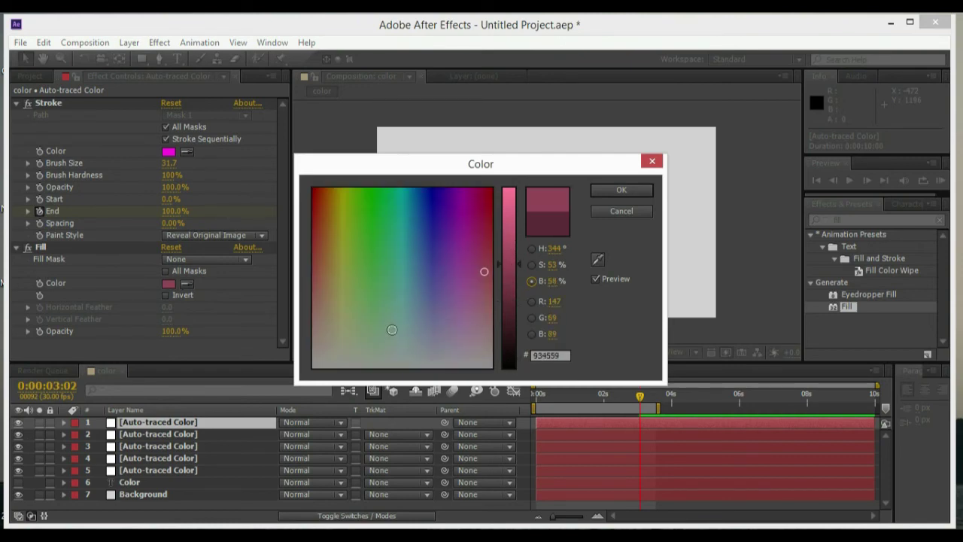
{"action": "left_click", "coordinate": [391, 329]}
{"action": "left_click", "coordinate": [621, 189]}
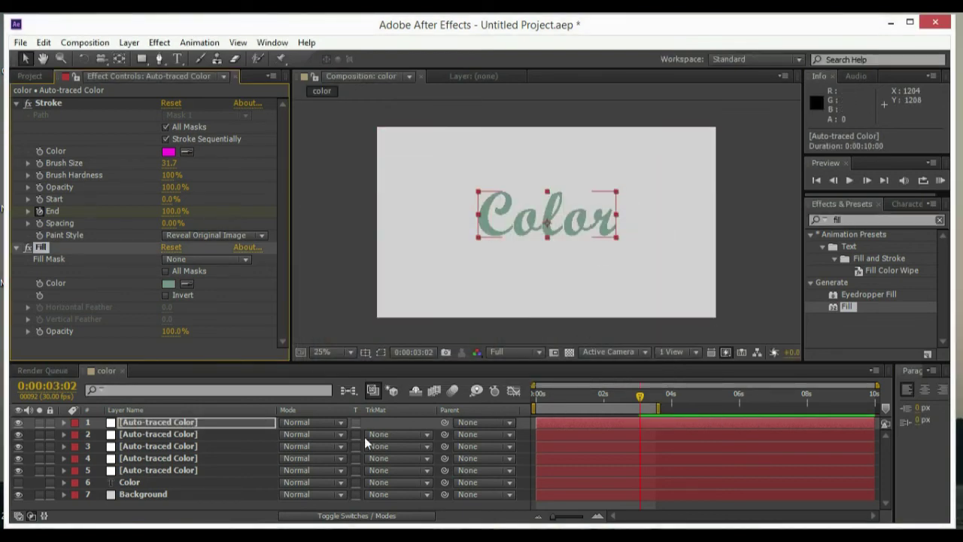
- Select all five traced layers and reveal their Opacity properties
{"action": "left_click", "coordinate": [138, 424]}
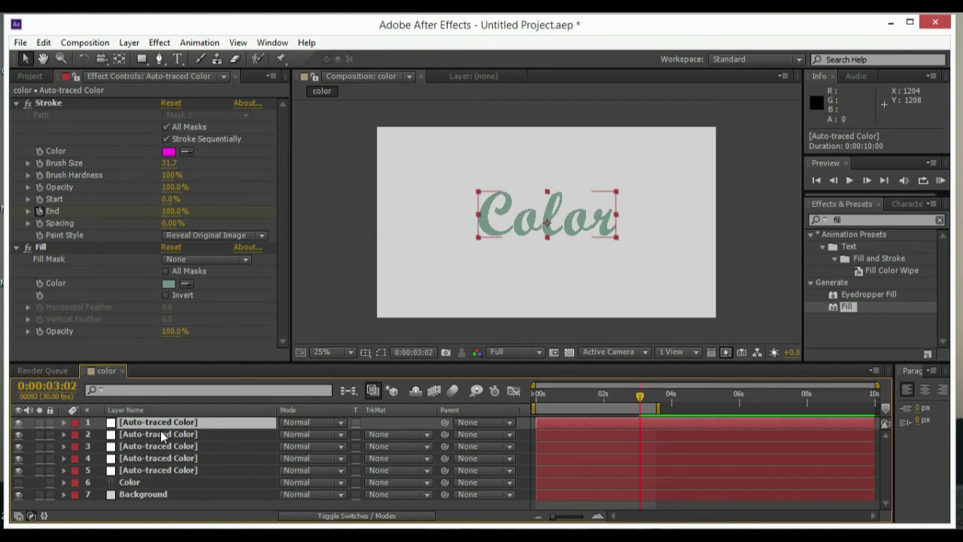
{"action": "left_click", "coordinate": [158, 433], "text": "shift"}
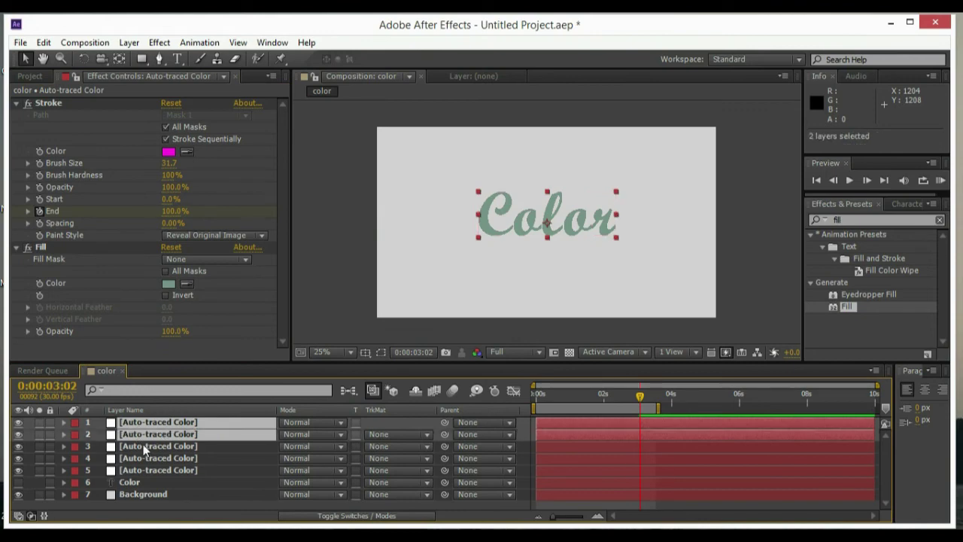
{"action": "left_click", "coordinate": [147, 448], "text": "shift"}
{"action": "left_click", "coordinate": [150, 459], "text": "shift"}
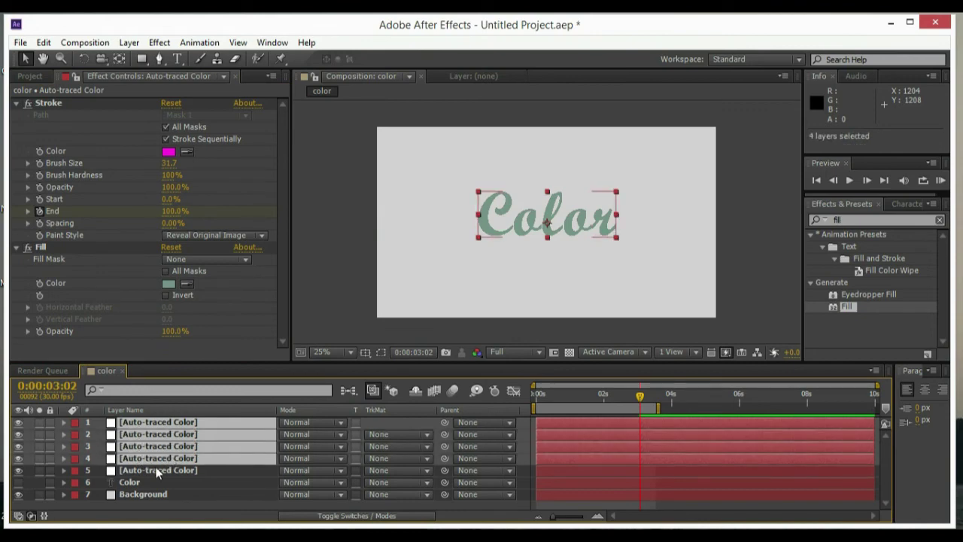
{"action": "left_click", "coordinate": [152, 470], "text": "shift"}
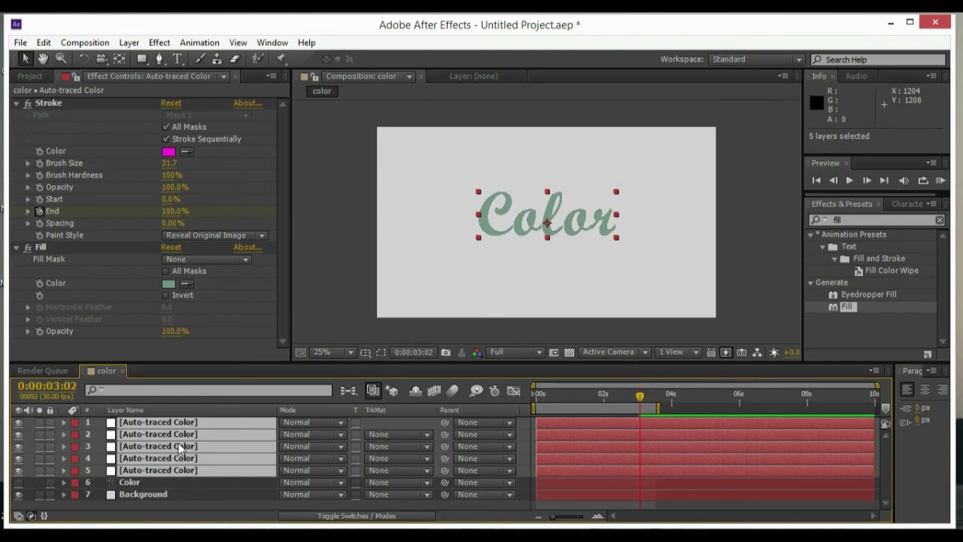
{"action": "key", "text": "t"}
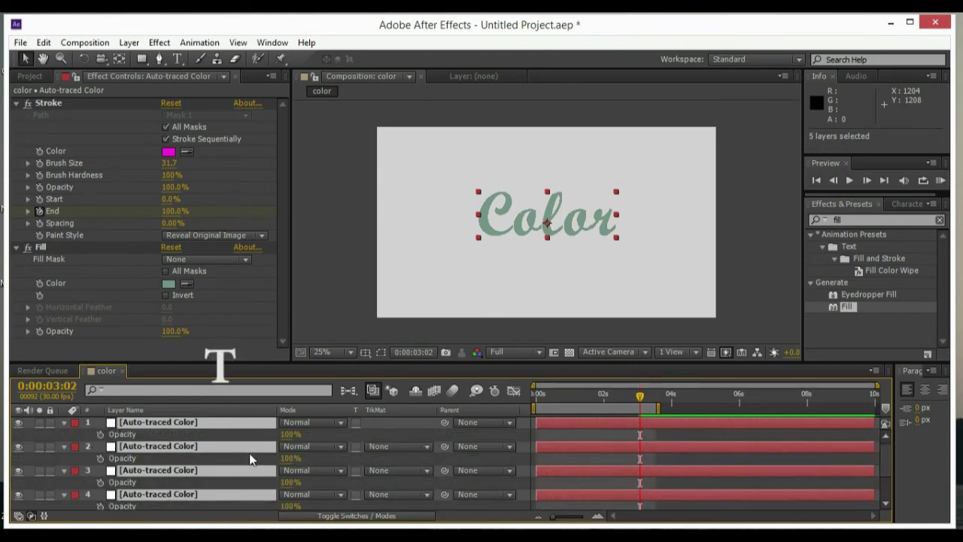
- Keyframe Opacity at 100% at 0:00:03:02 and 0% at 0:00:03:09
{"action": "left_click", "coordinate": [100, 434]}
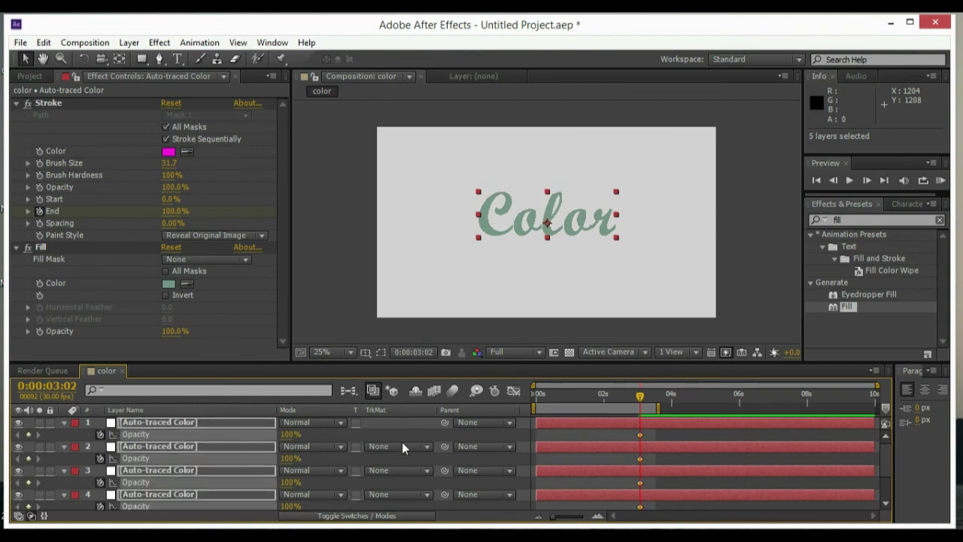
{"action": "left_click", "coordinate": [648, 396]}
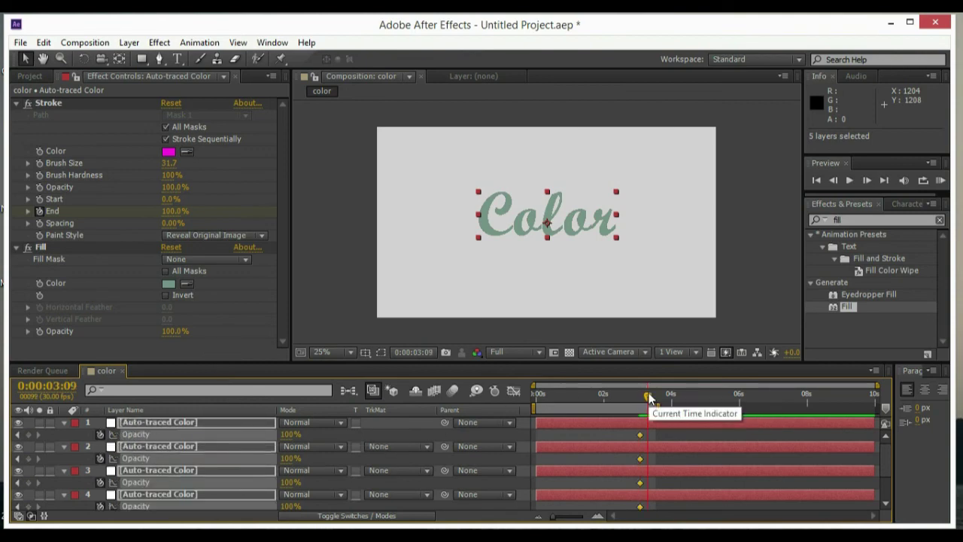
{"action": "left_click_drag", "start_coordinate": [293, 436], "coordinate": [219, 445]}
{"action": "left_click", "coordinate": [286, 434]}
{"action": "key", "text": "Return"}
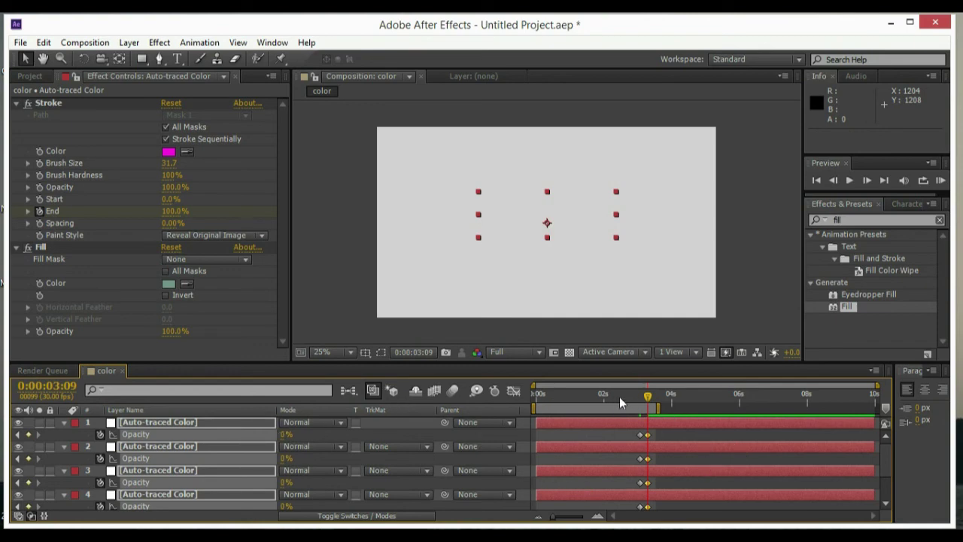
{"action": "left_click", "coordinate": [306, 500]}
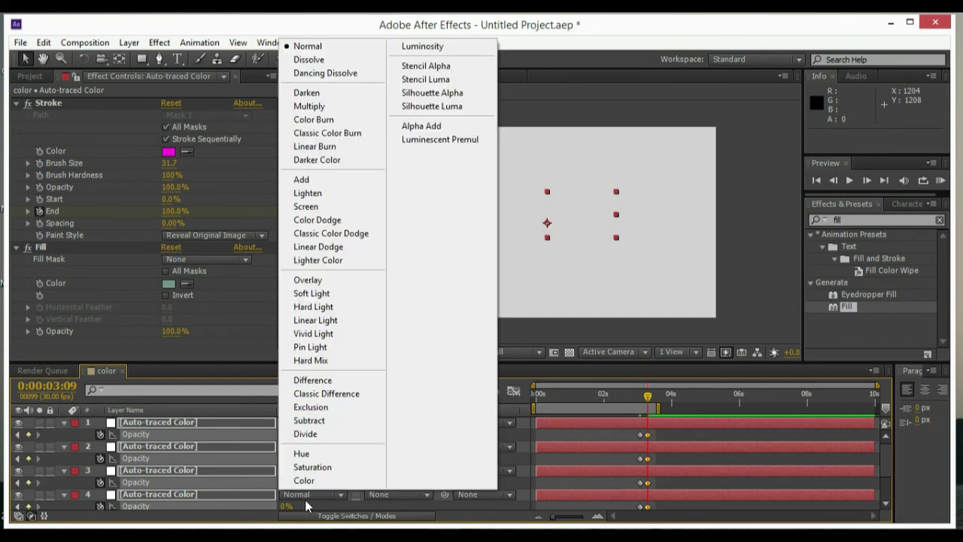
- Offset layers 4, 3, 2 and 1 progressively later in time, then preview from the first frame
{"action": "left_click", "coordinate": [328, 509]}
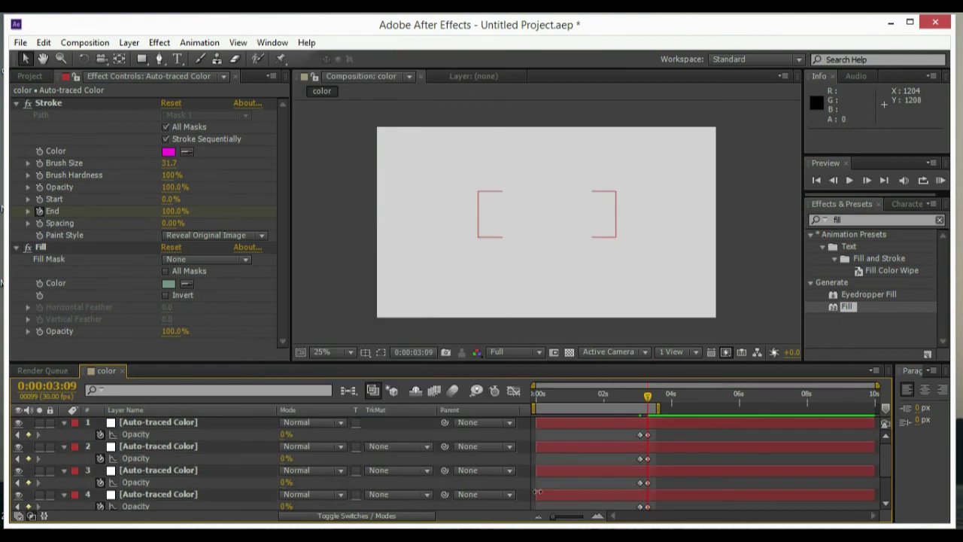
{"action": "left_click", "coordinate": [886, 503]}
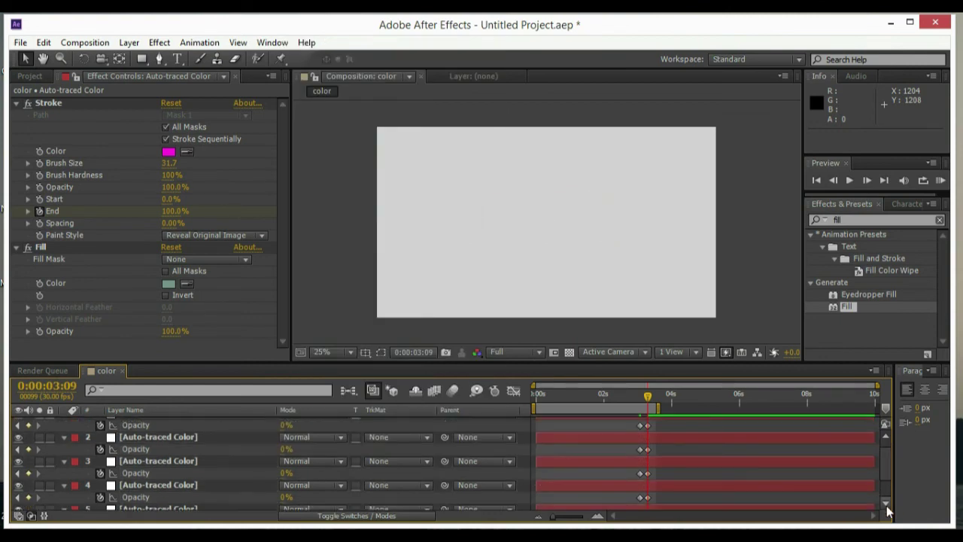
{"action": "left_click_drag", "start_coordinate": [582, 493], "coordinate": [594, 490]}
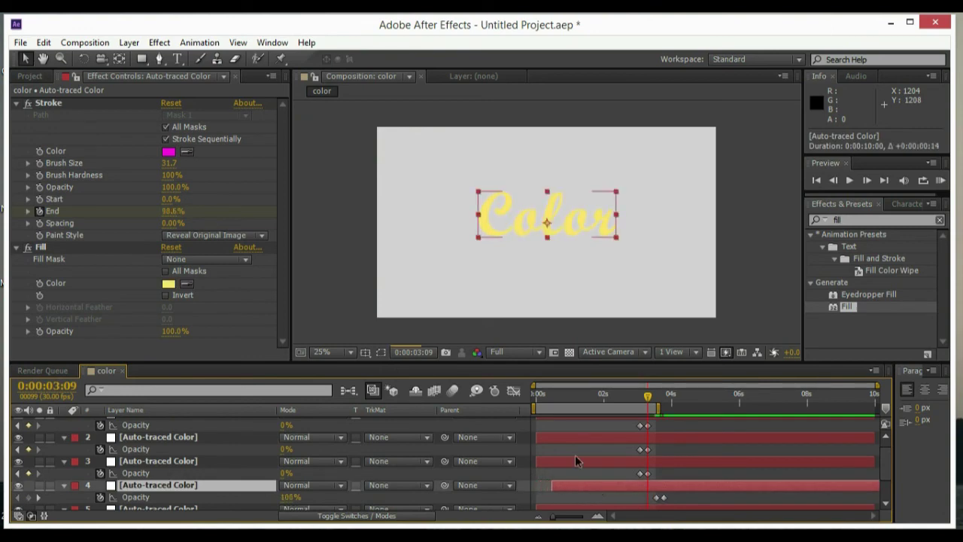
{"action": "left_click_drag", "start_coordinate": [571, 461], "coordinate": [600, 459]}
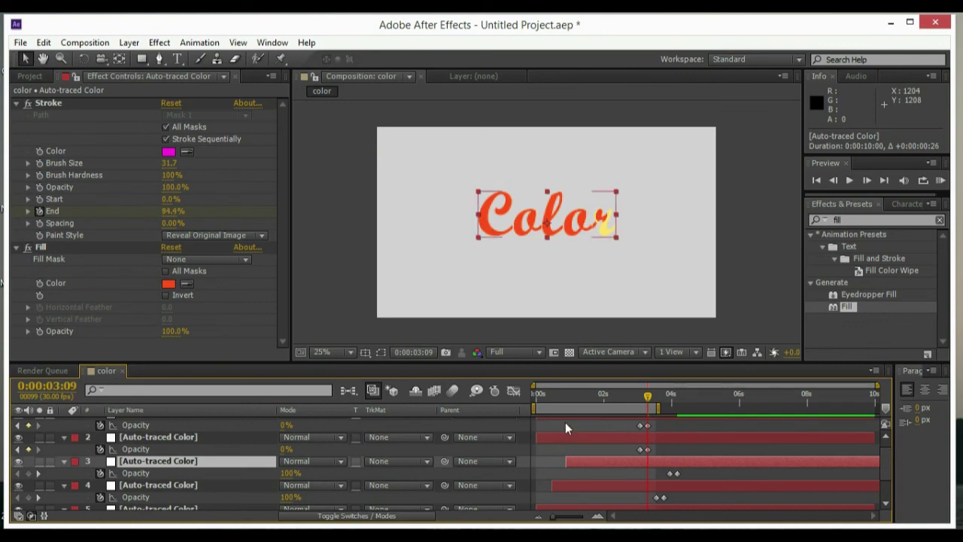
{"action": "left_click_drag", "start_coordinate": [568, 436], "coordinate": [610, 437]}
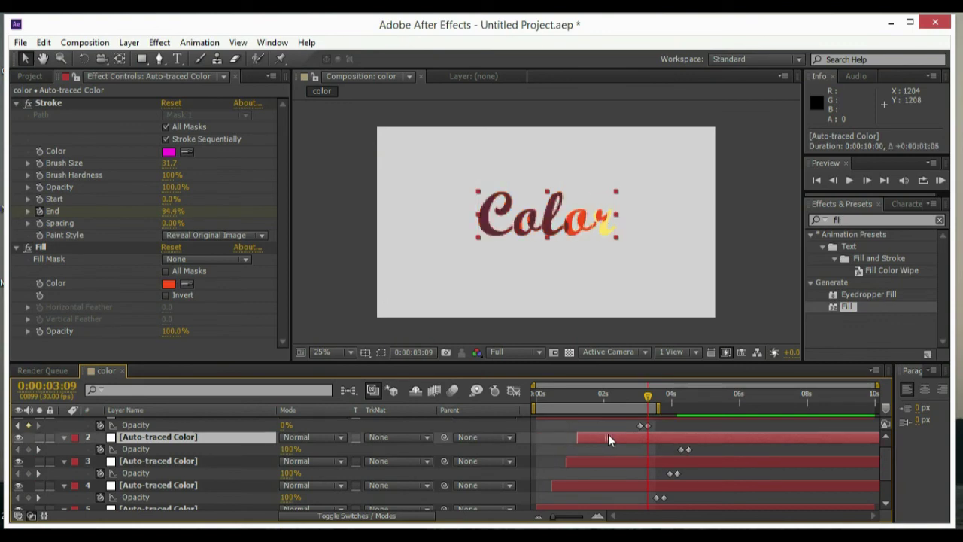
{"action": "left_click", "coordinate": [884, 439]}
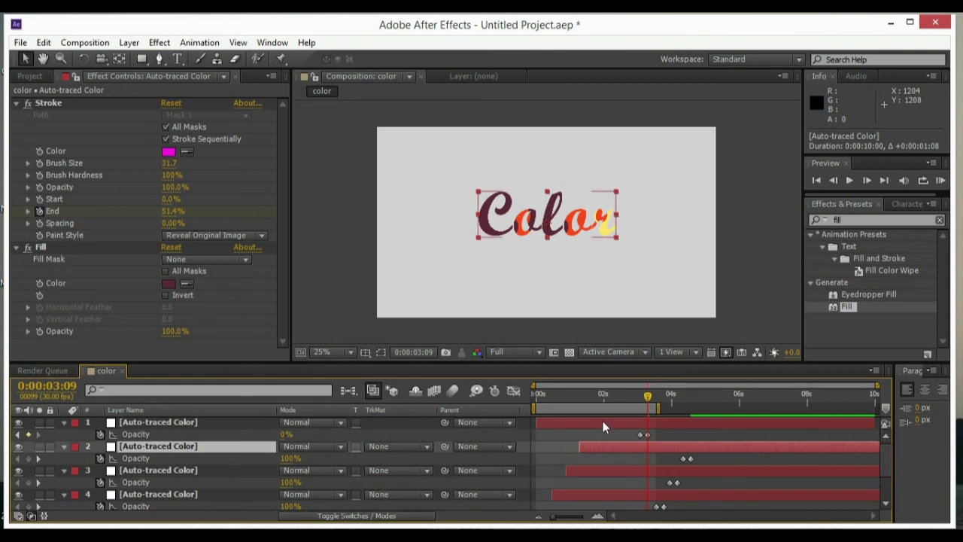
{"action": "left_click_drag", "start_coordinate": [603, 426], "coordinate": [661, 423]}
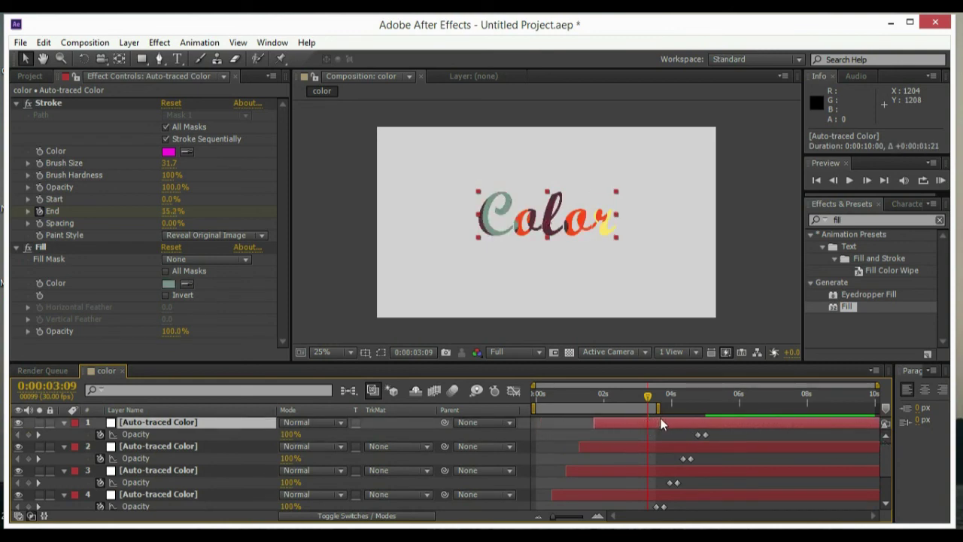
{"action": "left_click", "coordinate": [817, 180]}
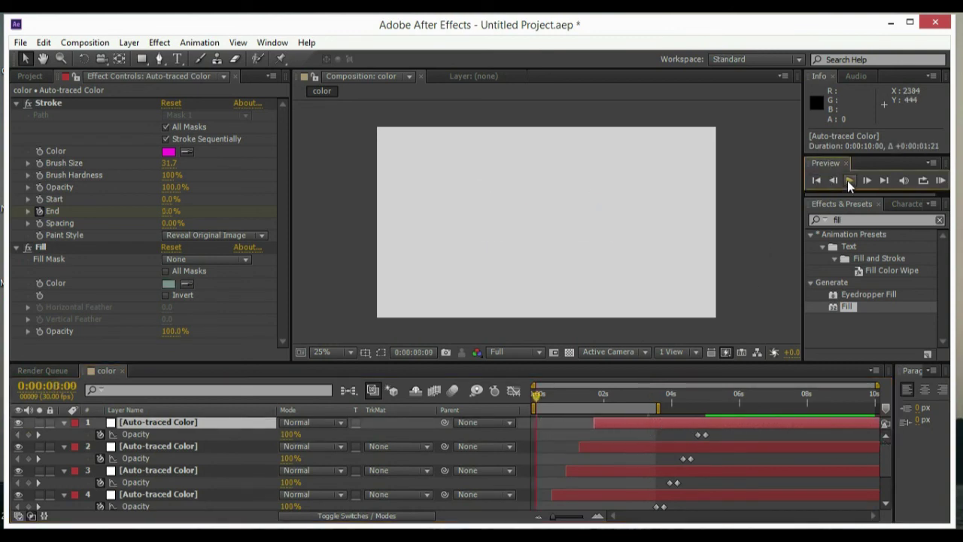
{"action": "left_click", "coordinate": [848, 182]}
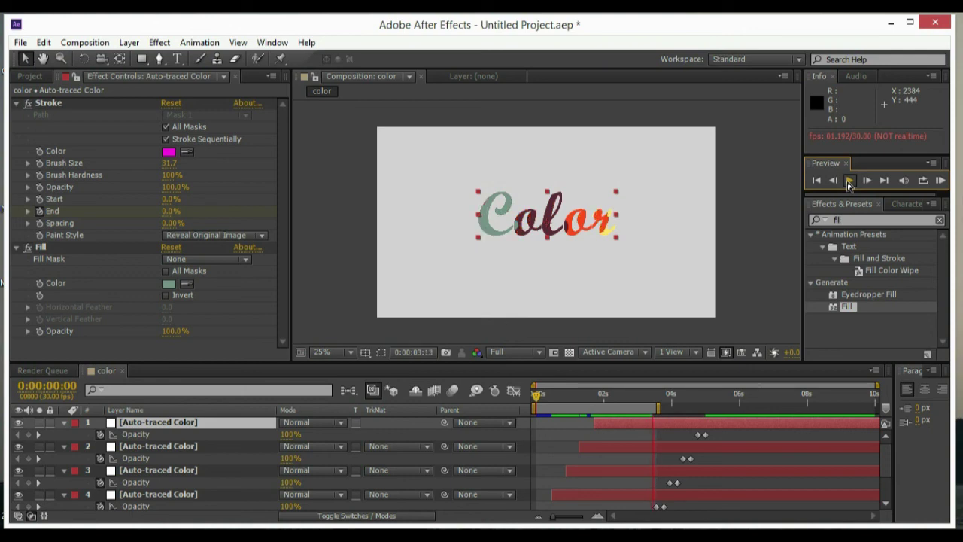
- Stop the preview, extend the work area to about 5 seconds, and replay from the start
{"action": "left_click", "coordinate": [849, 183]}
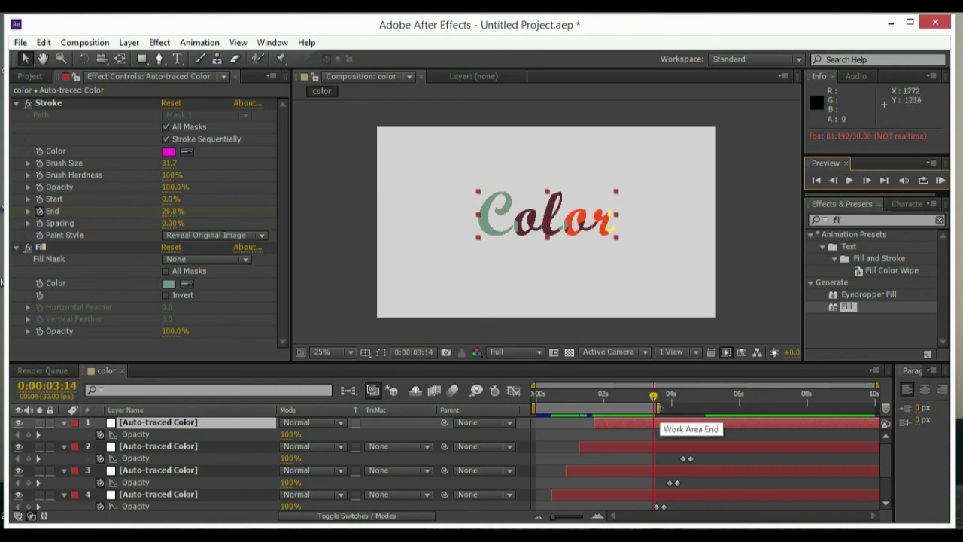
{"action": "left_click_drag", "start_coordinate": [658, 409], "coordinate": [717, 409]}
{"action": "left_click", "coordinate": [816, 183]}
{"action": "left_click", "coordinate": [846, 179]}
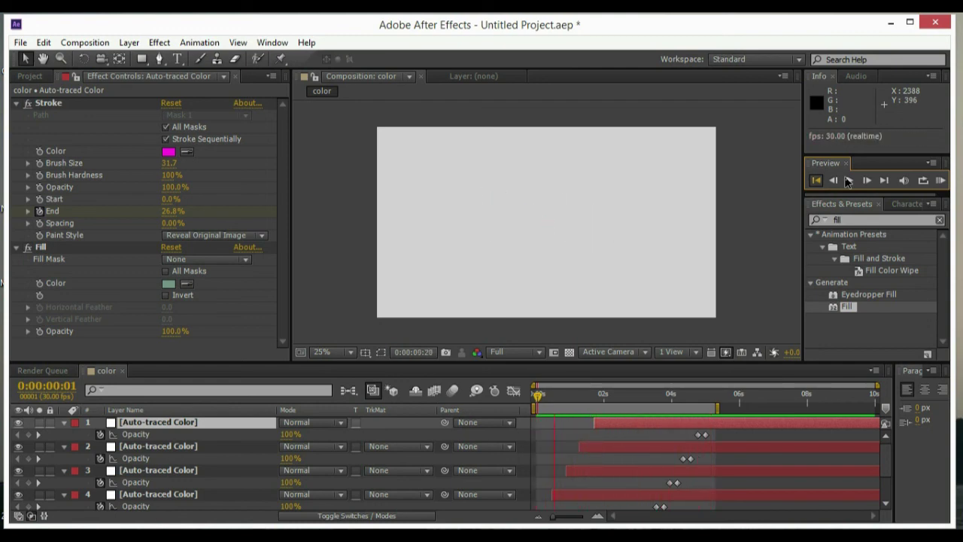
- Stop playback and check frames 0:00:03:03, 0:00:02:14 and 0:00:03:19, settling on 0:00:03:08
{"action": "left_click", "coordinate": [849, 184]}
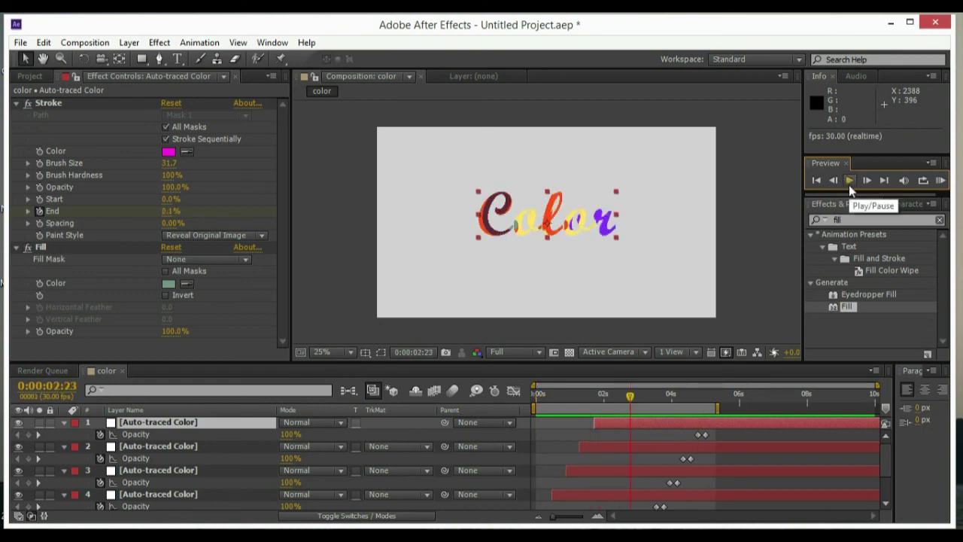
{"action": "left_click", "coordinate": [818, 182]}
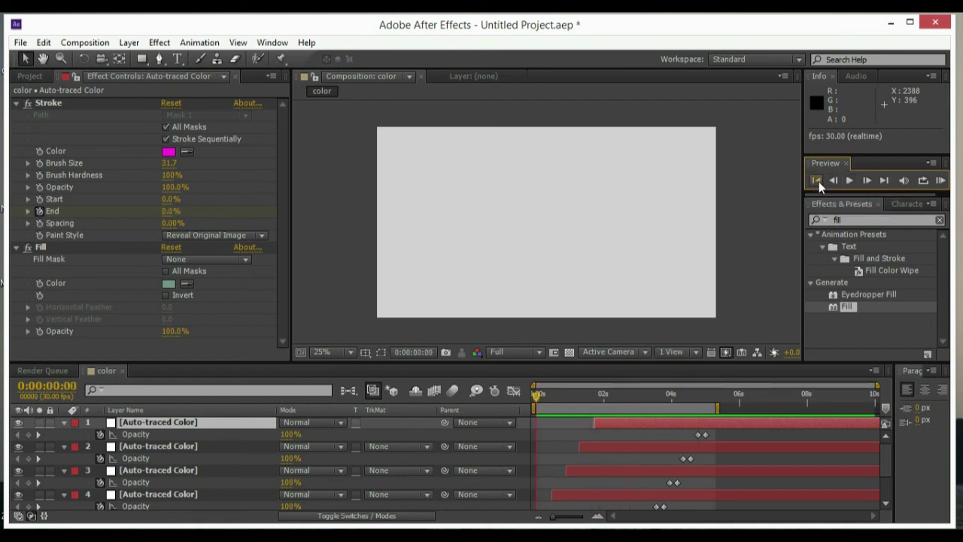
{"action": "left_click", "coordinate": [641, 395]}
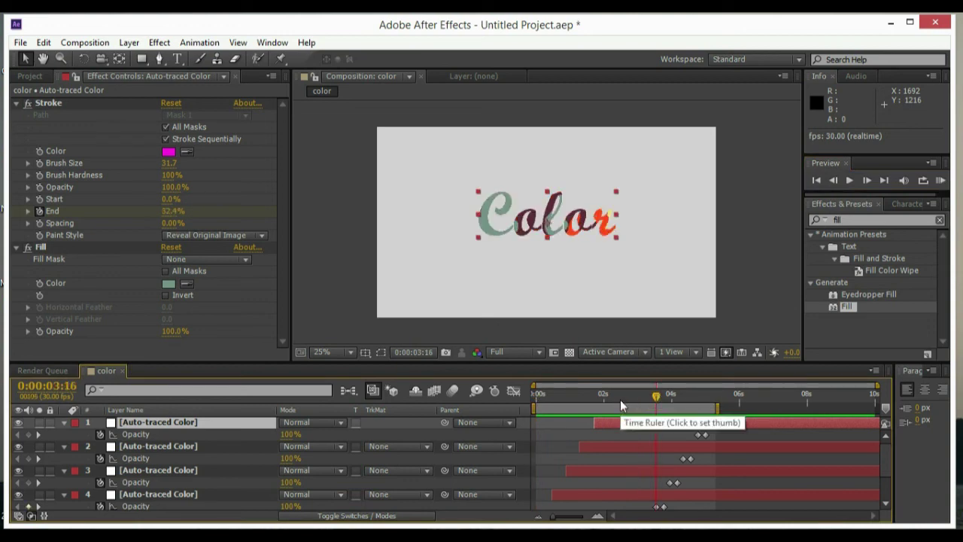
{"action": "left_click", "coordinate": [620, 400]}
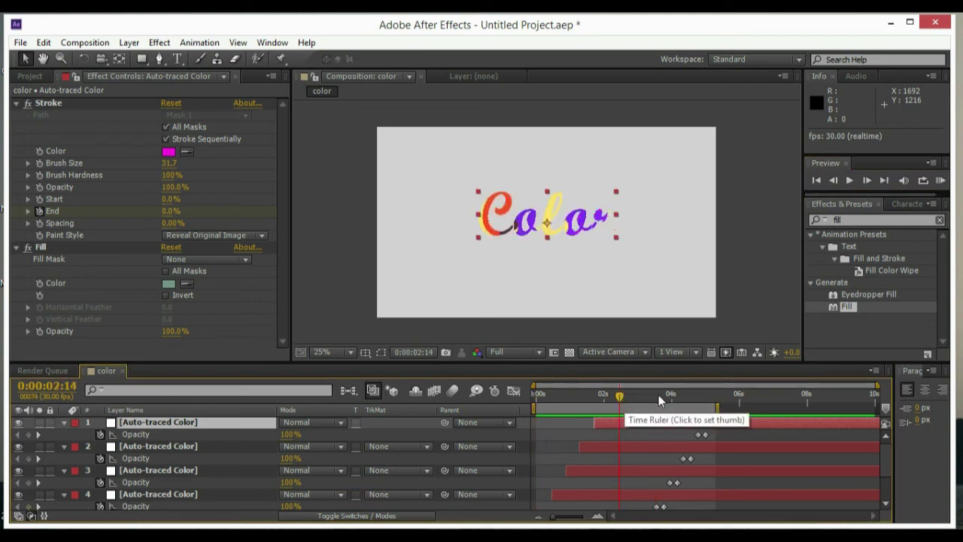
{"action": "left_click", "coordinate": [659, 400]}
{"action": "left_click", "coordinate": [647, 398]}
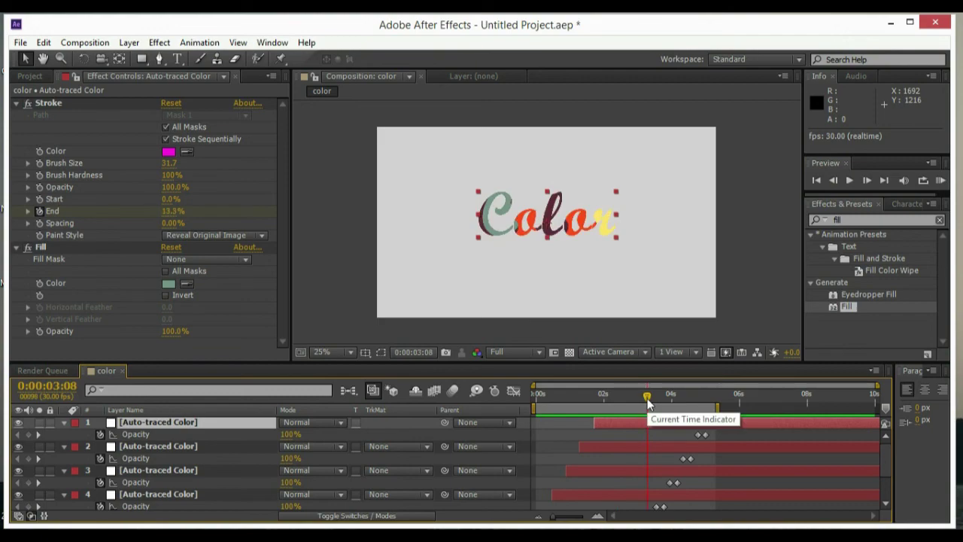